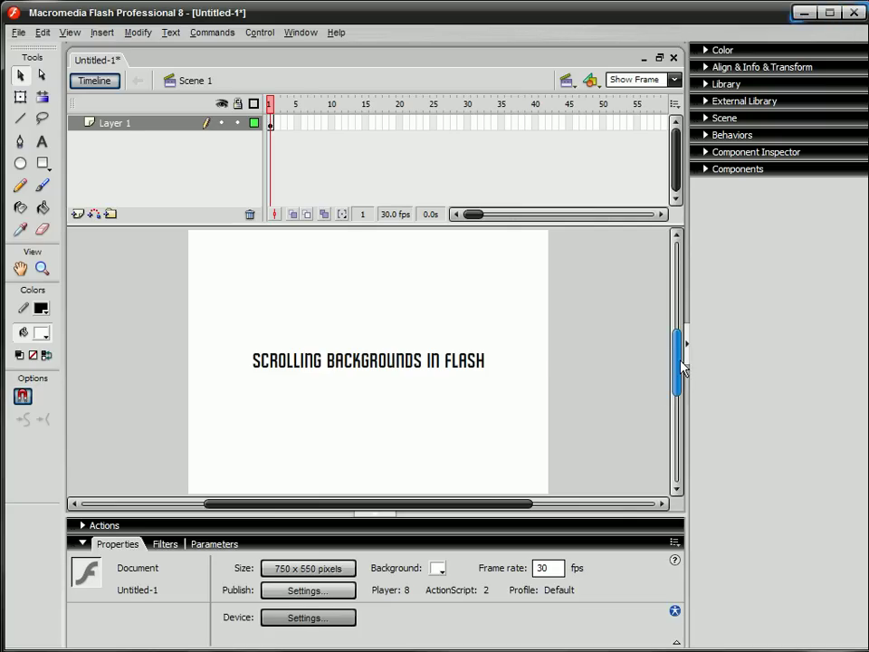
Delete the title text, paste the copied platform graphic onto the stage and move it to the lower-left area of the canvas.
{"action": "left_click_drag", "start_coordinate": [681, 362], "coordinate": [679, 363]}
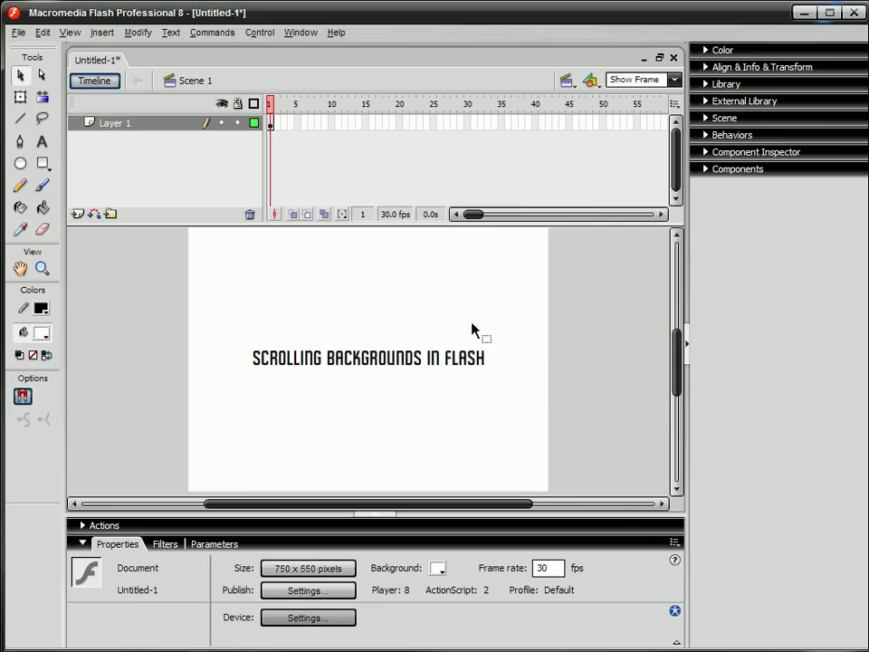
{"action": "left_click", "coordinate": [474, 361]}
{"action": "key", "text": "Delete"}
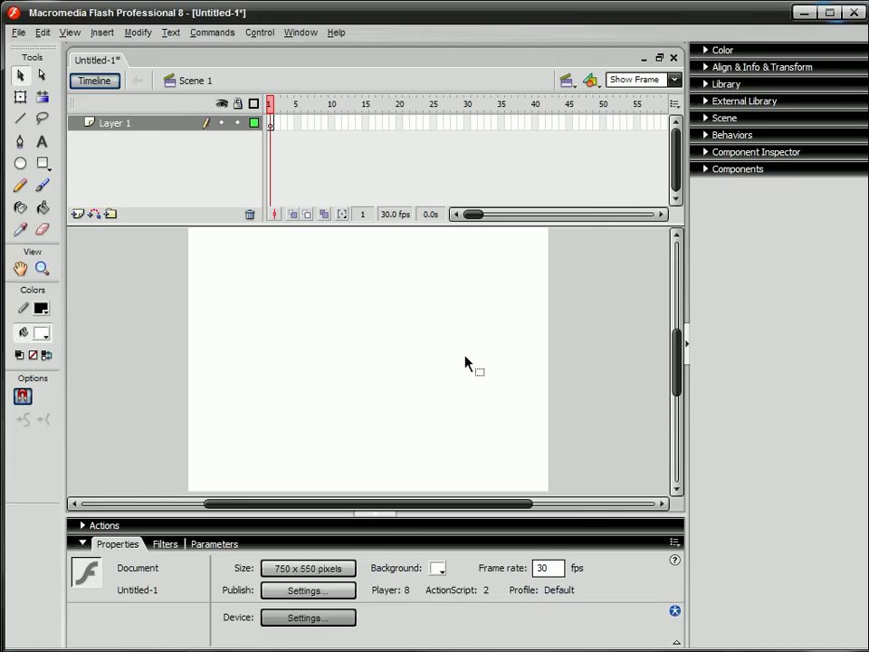
{"action": "key", "text": "ctrl+shift+v"}
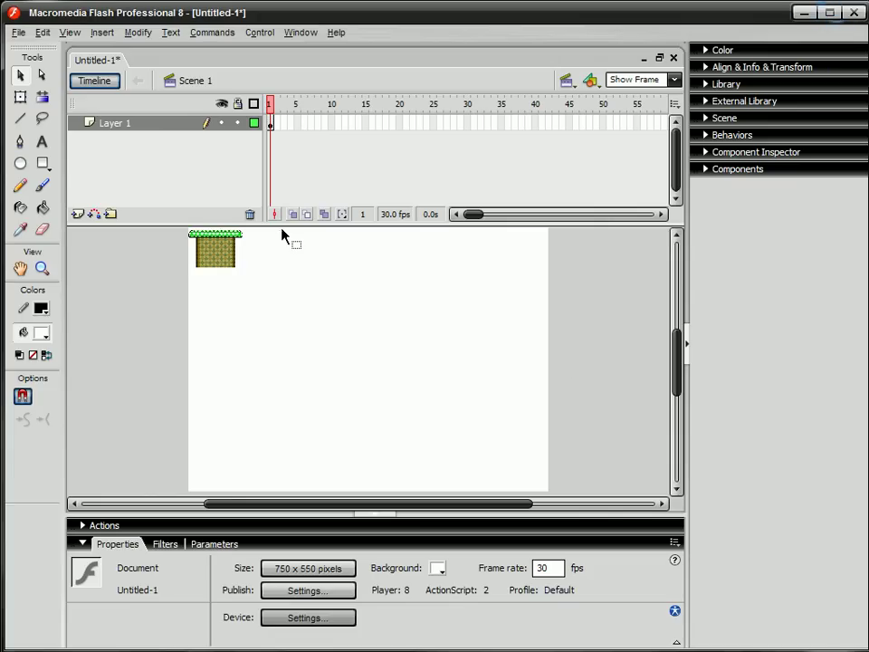
{"action": "left_click_drag", "start_coordinate": [234, 255], "coordinate": [268, 415]}
Trace the bitmap inside the platform symbol with color threshold 1, minimum area 1 pixel, Pixels curve fit and Normal corners, and return to Scene 1.
{"action": "double_click", "coordinate": [277, 419]}
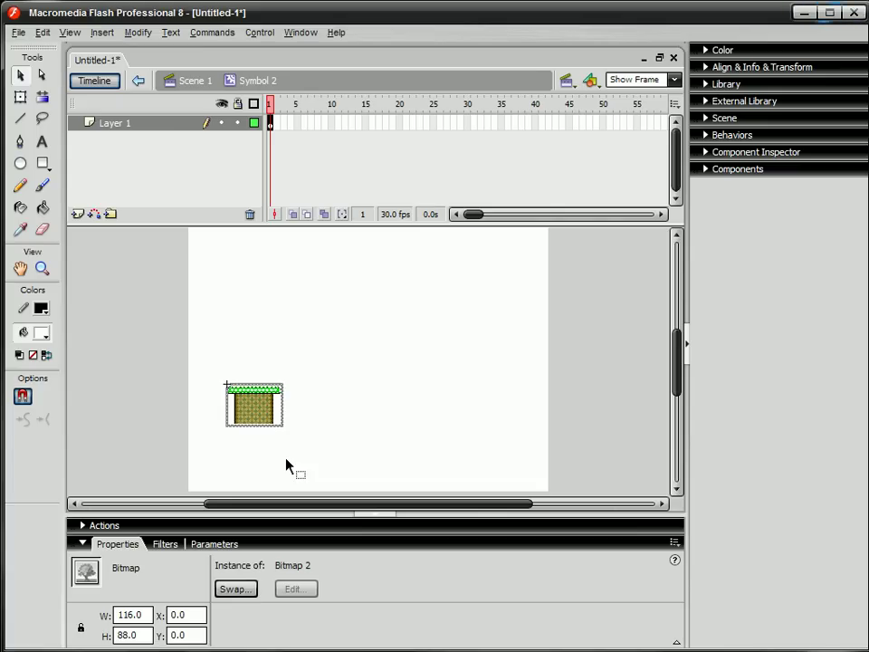
{"action": "key", "text": "ctrl+shift+b"}
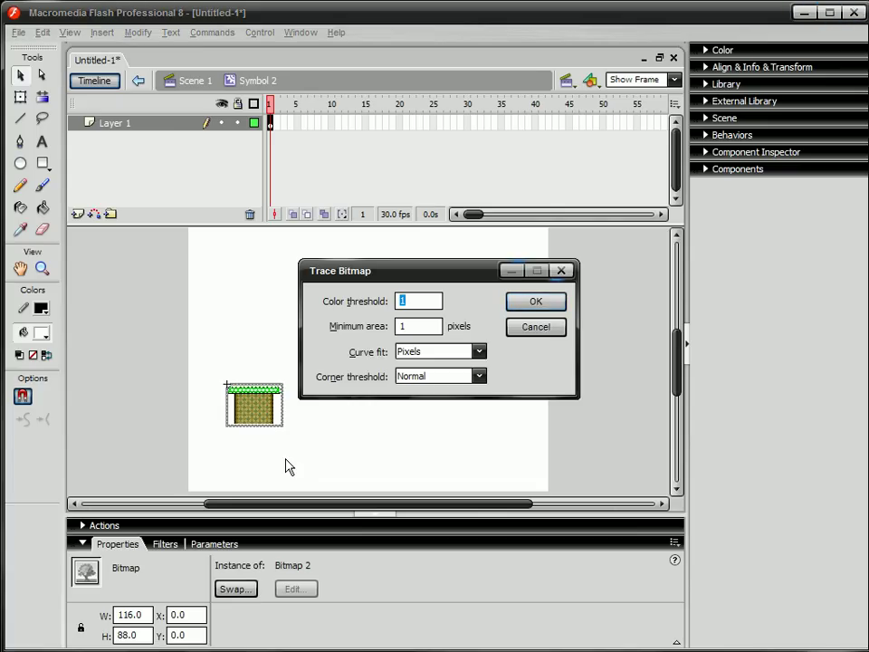
{"action": "key", "text": "Return"}
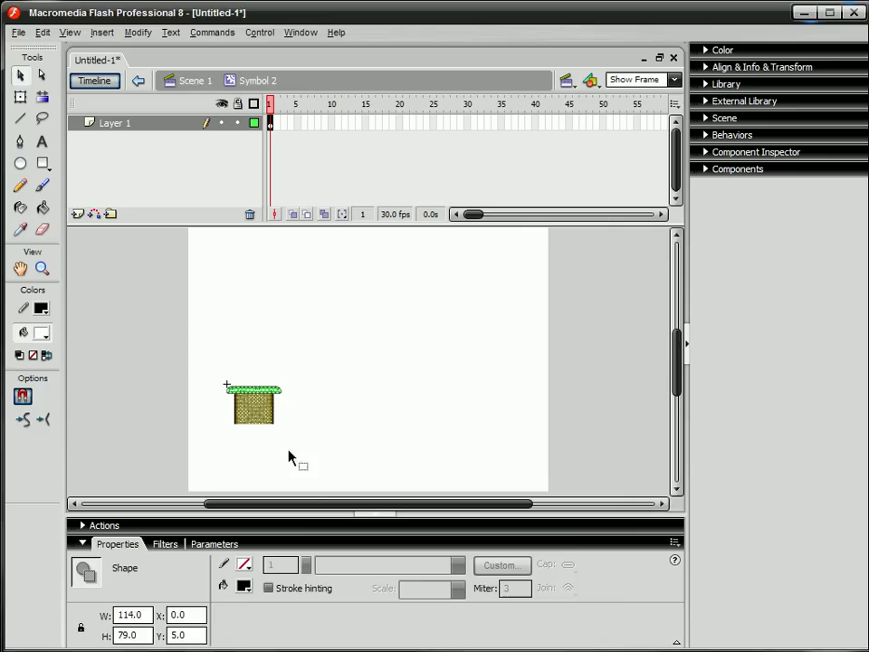
{"action": "left_click", "coordinate": [305, 419]}
{"action": "double_click", "coordinate": [338, 410]}
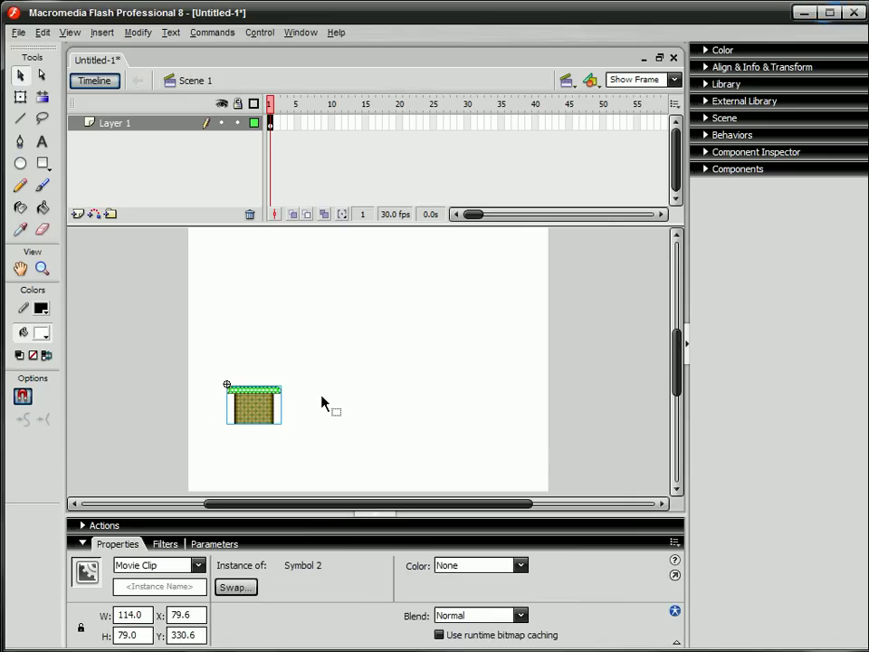
{"action": "left_click", "coordinate": [322, 402]}
Align the platform symbol to the left and bottom edges of the stage.
{"action": "left_click", "coordinate": [762, 67]}
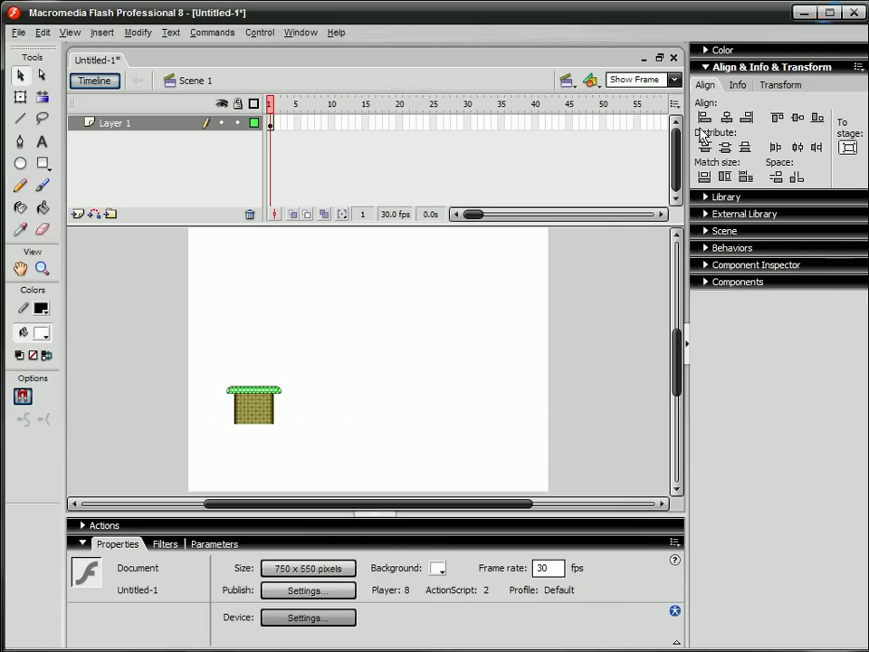
{"action": "left_click", "coordinate": [238, 401]}
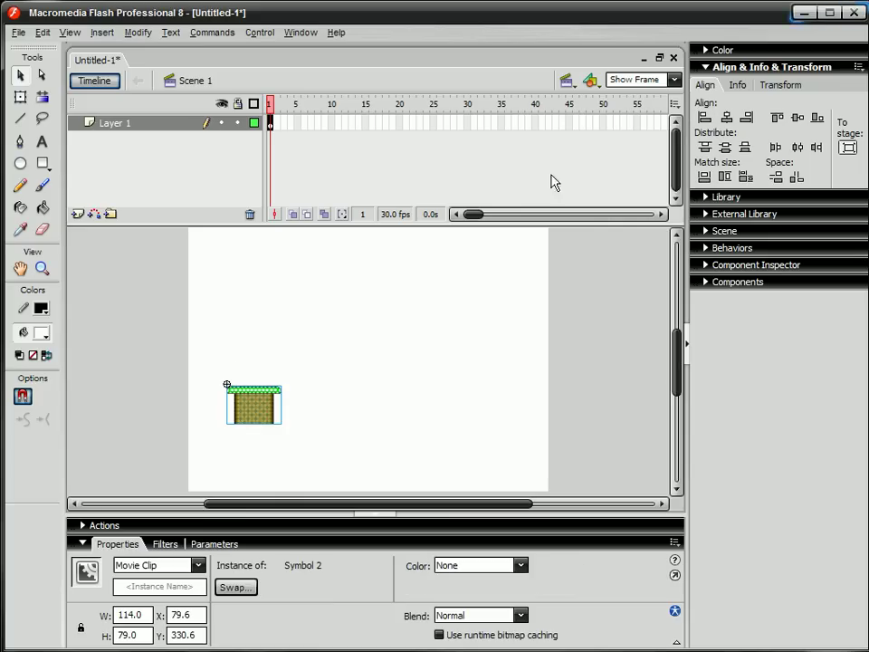
{"action": "left_click", "coordinate": [704, 117]}
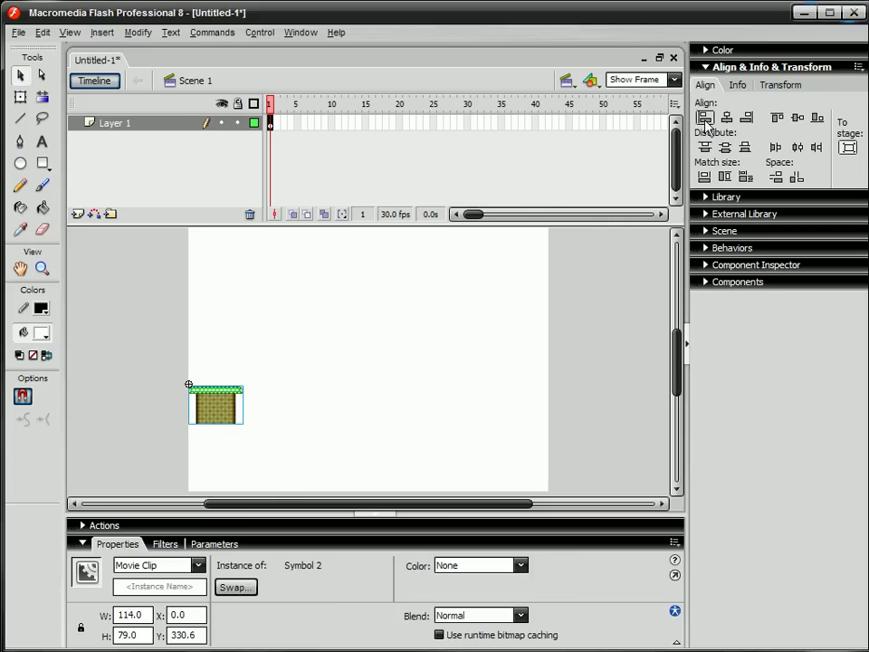
{"action": "left_click", "coordinate": [818, 117]}
{"action": "left_click", "coordinate": [442, 323]}
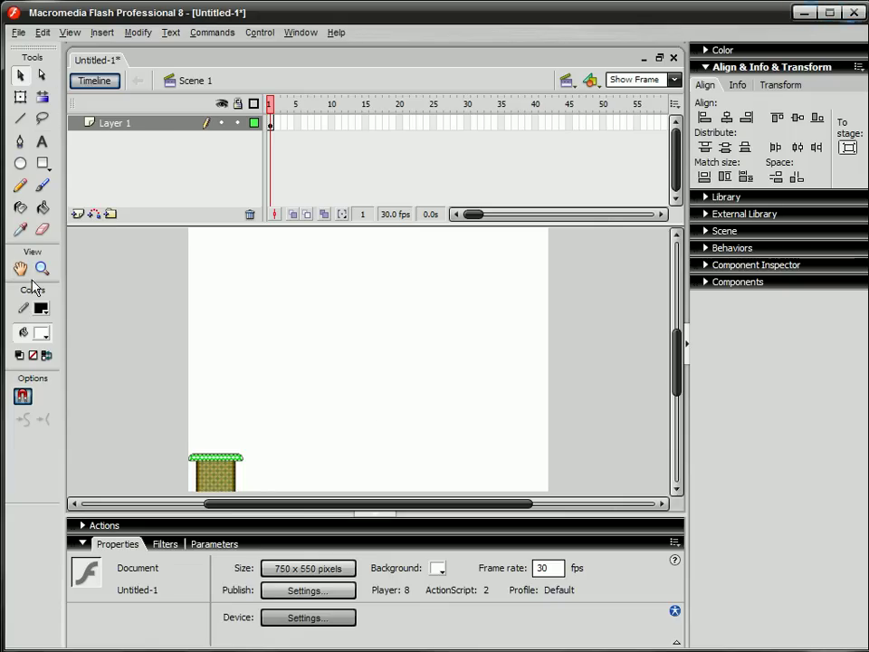
Duplicate the platform in place and shift the copy right to X 113.8 so that it sits flush beside the original.
{"action": "left_click", "coordinate": [42, 268]}
{"action": "left_click", "coordinate": [209, 494]}
{"action": "left_click", "coordinate": [420, 305]}
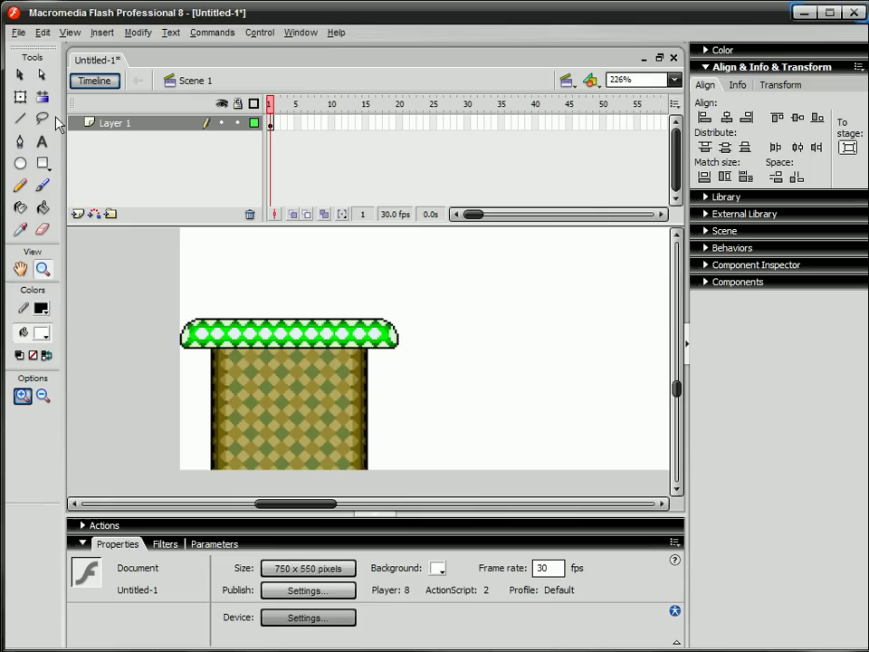
{"action": "left_click", "coordinate": [20, 75]}
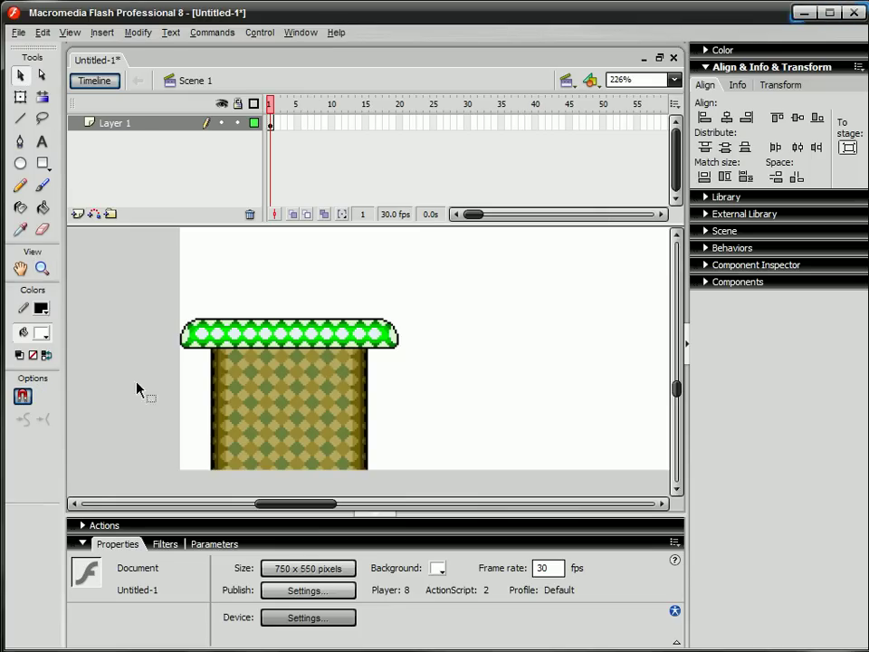
{"action": "left_click", "coordinate": [234, 412]}
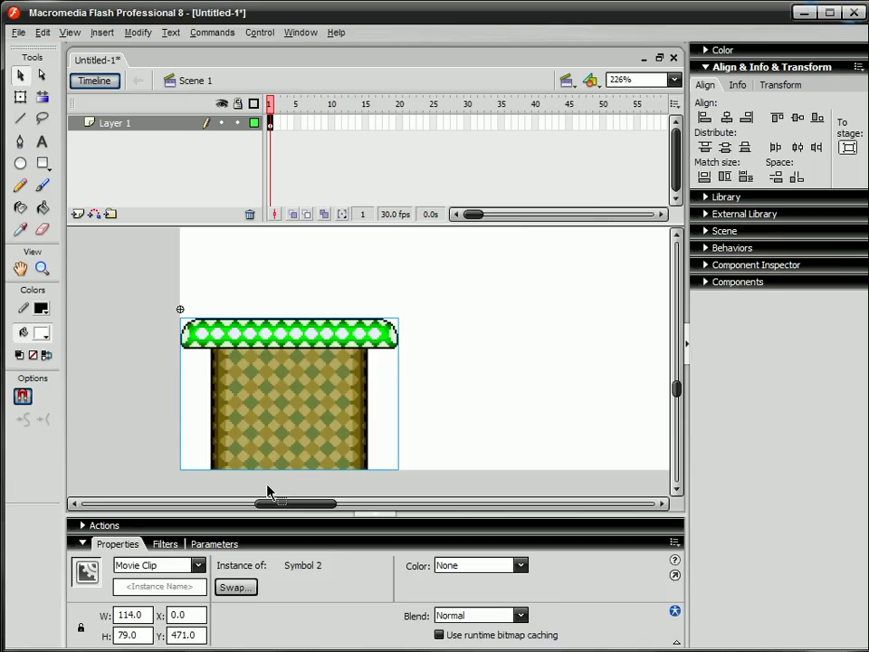
{"action": "key", "text": "shift+Right"}
{"action": "key", "text": "shift+Right"}
{"action": "key", "text": "shift+Right"}
{"action": "key", "text": "shift+Right"}
{"action": "key", "text": "shift+Right"}
{"action": "key", "text": "shift+Right"}
{"action": "key", "text": "shift+Right"}
{"action": "key", "text": "shift+Right"}
{"action": "key", "text": "shift+Right"}
{"action": "key", "text": "shift+Right"}
{"action": "key", "text": "shift+Right"}
{"action": "key", "text": "shift+Right"}
{"action": "key", "text": "shift+Right"}
{"action": "key", "text": "shift+Right"}
{"action": "key", "text": "shift+Right"}
{"action": "key", "text": "shift+Right"}
{"action": "key", "text": "shift+Right"}
{"action": "key", "text": "shift+Right"}
{"action": "key", "text": "shift+Right"}
{"action": "key", "text": "shift+Right"}
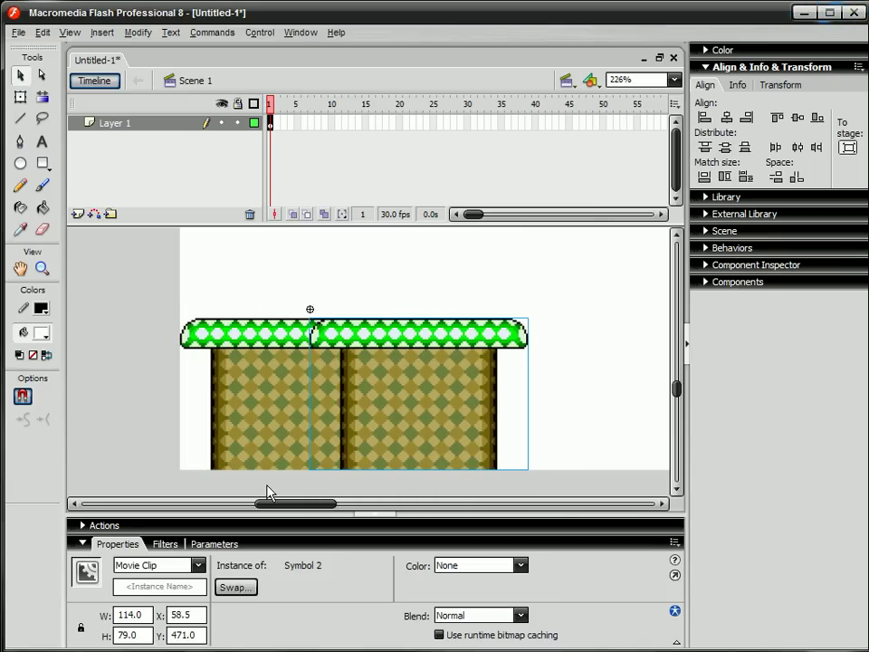
{"action": "key", "text": "shift+Right"}
{"action": "key", "text": "shift+Left"}
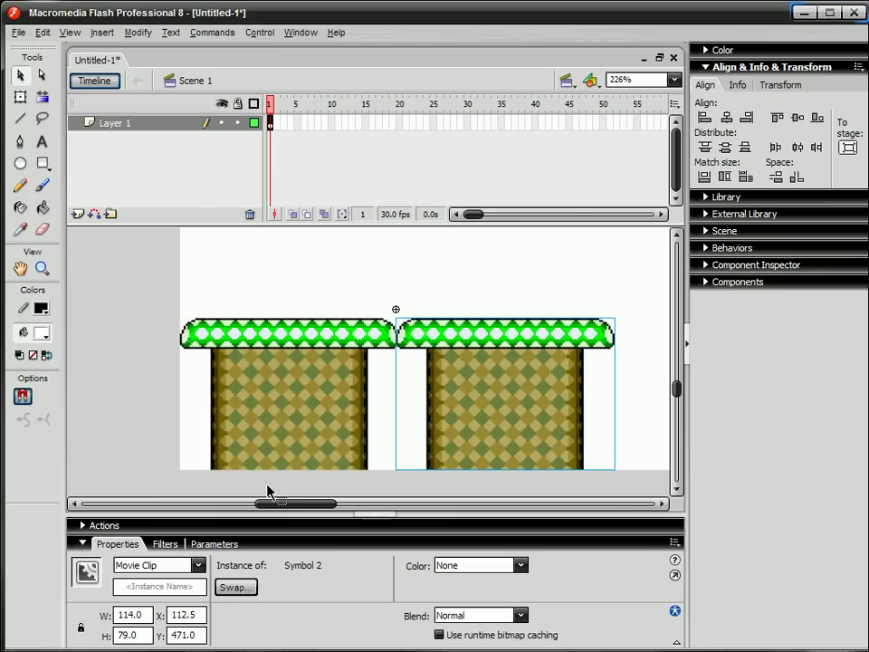
{"action": "key", "text": "Right"}
{"action": "left_click_drag", "start_coordinate": [506, 399], "coordinate": [508, 398]}
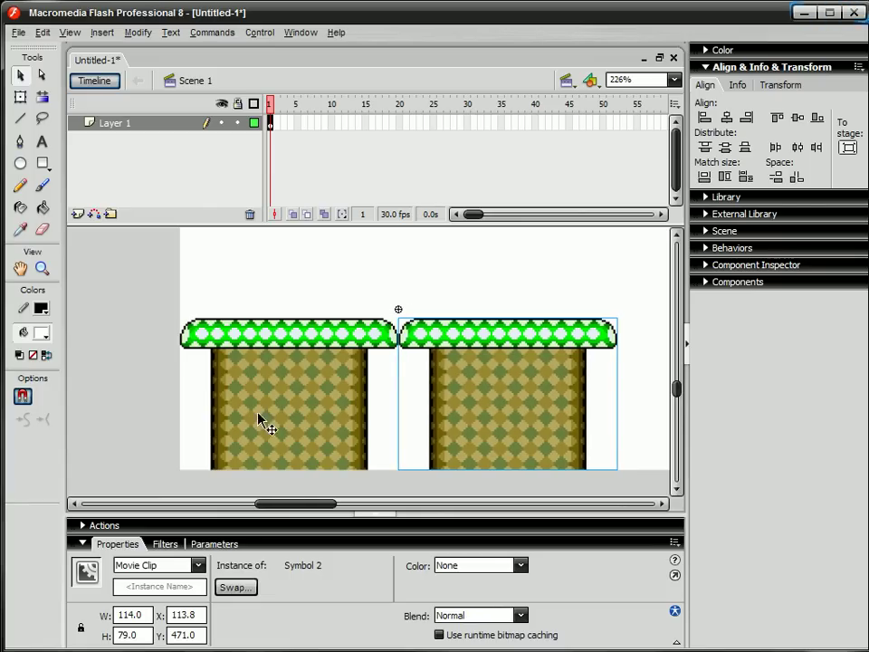
{"action": "left_click", "coordinate": [149, 399]}
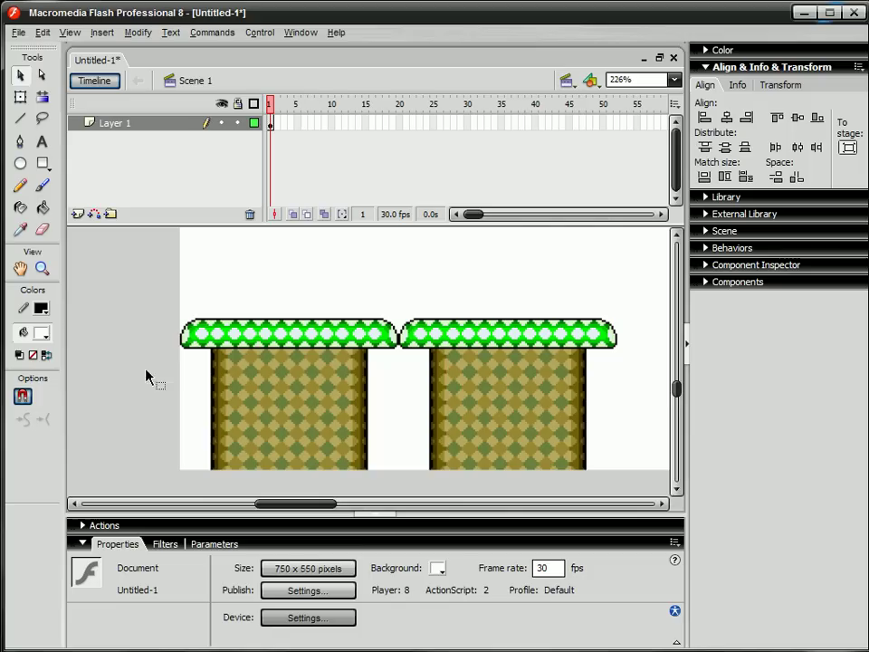
Copy the pair of platforms repeatedly along the stage's bottom edge, side by side, until the row runs past the stage's right edge.
{"action": "left_click", "coordinate": [245, 330]}
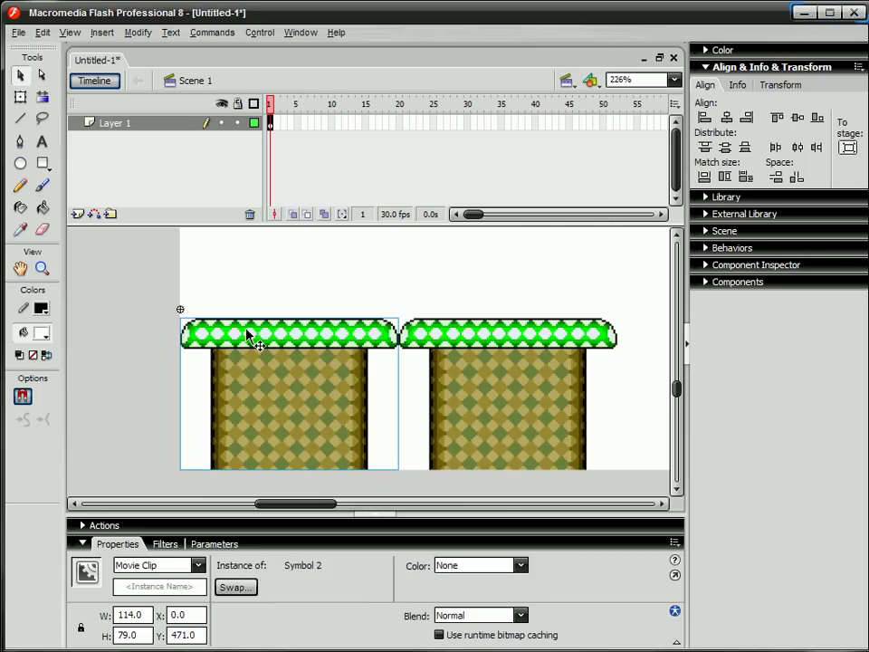
{"action": "left_click", "coordinate": [451, 347], "text": "shift"}
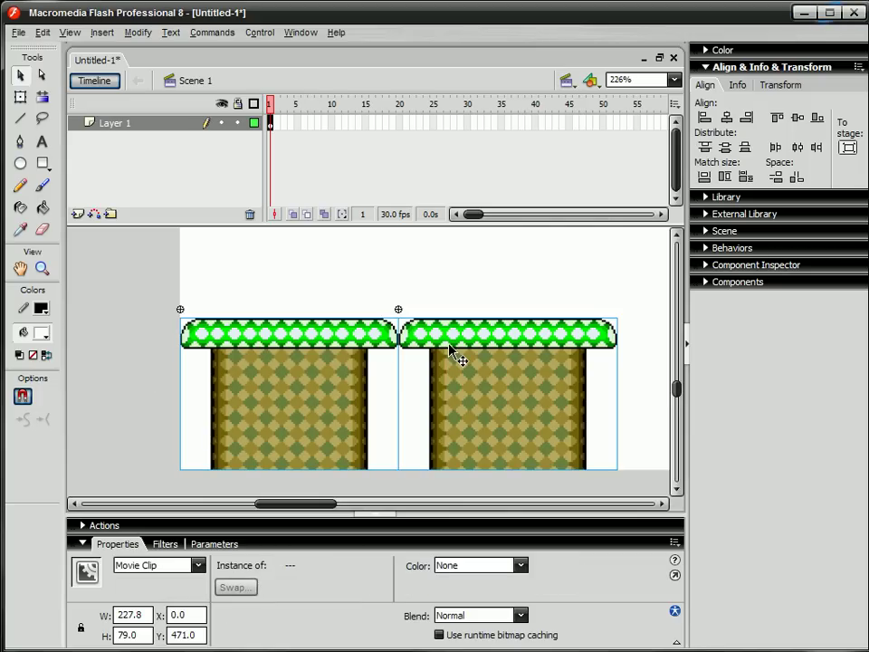
{"action": "scroll", "coordinate": [449, 347], "scroll_direction": "right", "scroll_amount": 5}
{"action": "key", "text": "Right"}
{"action": "key", "text": "Right"}
{"action": "key", "text": "Right"}
{"action": "key", "text": "Right"}
{"action": "key", "text": "Right"}
{"action": "key", "text": "Right"}
{"action": "key", "text": "Right"}
{"action": "key", "text": "Right"}
{"action": "key", "text": "Right"}
{"action": "key", "text": "Right"}
{"action": "key", "text": "Right"}
{"action": "key", "text": "Right"}
{"action": "key", "text": "Right"}
{"action": "key", "text": "Right"}
{"action": "key", "text": "Right"}
{"action": "key", "text": "Right"}
{"action": "key", "text": "Right"}
{"action": "key", "text": "Right"}
{"action": "key", "text": "Right"}
{"action": "key", "text": "Right"}
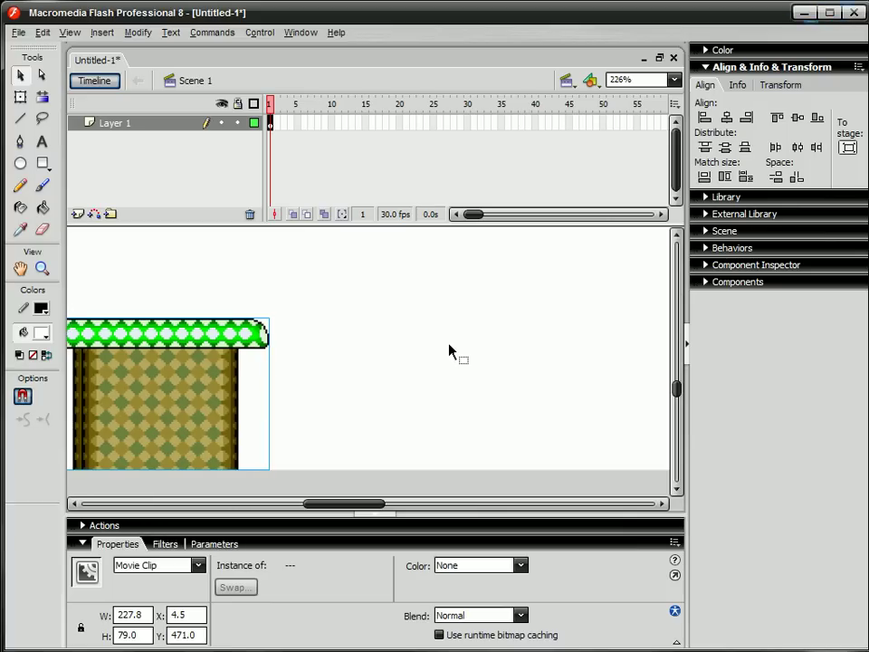
{"action": "key", "text": "Right"}
{"action": "key", "text": "Right"}
{"action": "key", "text": "Right"}
{"action": "key", "text": "Right"}
{"action": "key", "text": "Right"}
{"action": "key", "text": "Right"}
{"action": "key", "text": "Right"}
{"action": "key", "text": "Right"}
{"action": "key", "text": "Right"}
{"action": "key", "text": "Right"}
{"action": "key", "text": "Right"}
{"action": "key", "text": "Right"}
{"action": "key", "text": "Right"}
{"action": "key", "text": "Right"}
{"action": "key", "text": "Right"}
{"action": "key", "text": "Right"}
{"action": "key", "text": "Right"}
{"action": "key", "text": "Right"}
{"action": "key", "text": "Right"}
{"action": "key", "text": "Right"}
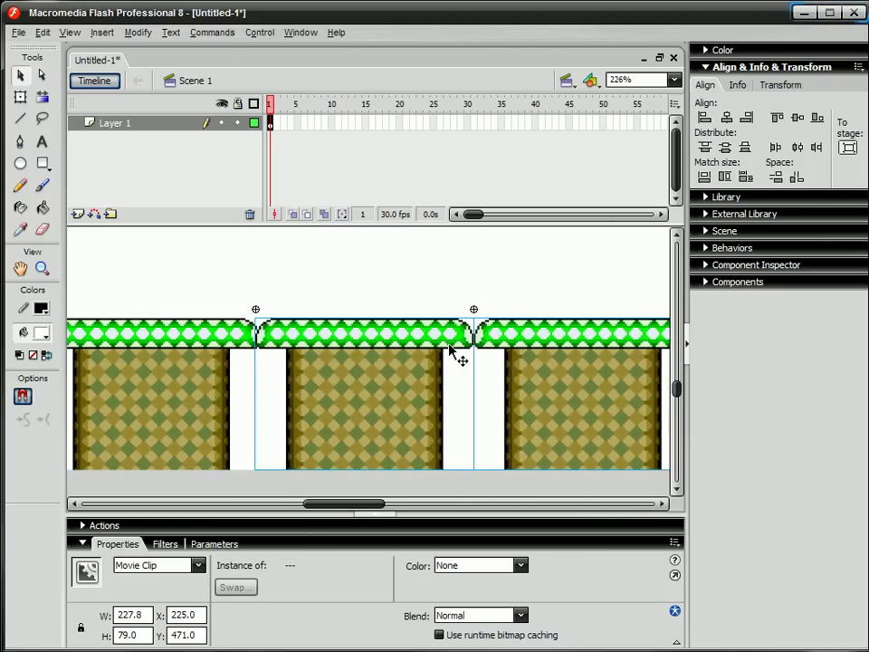
{"action": "left_click", "coordinate": [329, 478]}
Delete the surplus platform lying entirely beyond the stage's right edge.
{"action": "scroll", "coordinate": [330, 477], "scroll_direction": "left", "scroll_amount": 6}
{"action": "scroll", "coordinate": [285, 466], "scroll_direction": "right", "scroll_amount": 10}
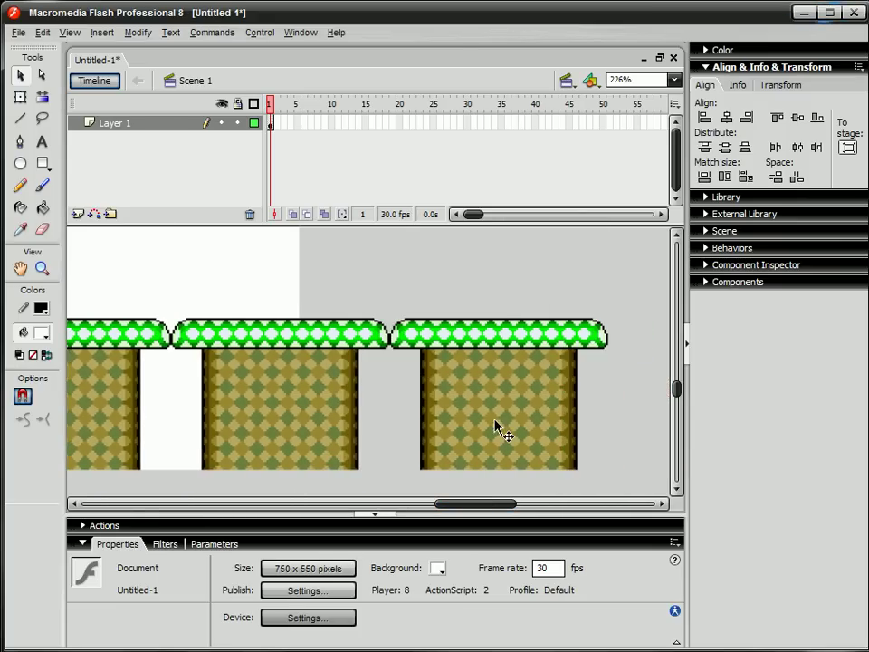
{"action": "left_click", "coordinate": [494, 426]}
{"action": "key", "text": "Delete"}
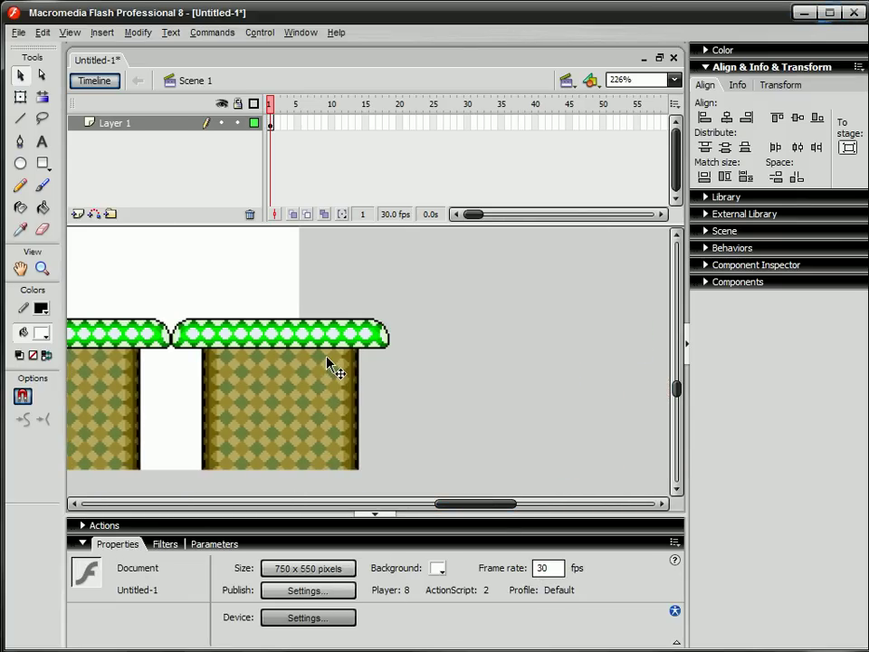
Convert all the platforms on Layer 1 into one movie clip symbol named "all".
{"action": "left_click", "coordinate": [270, 126]}
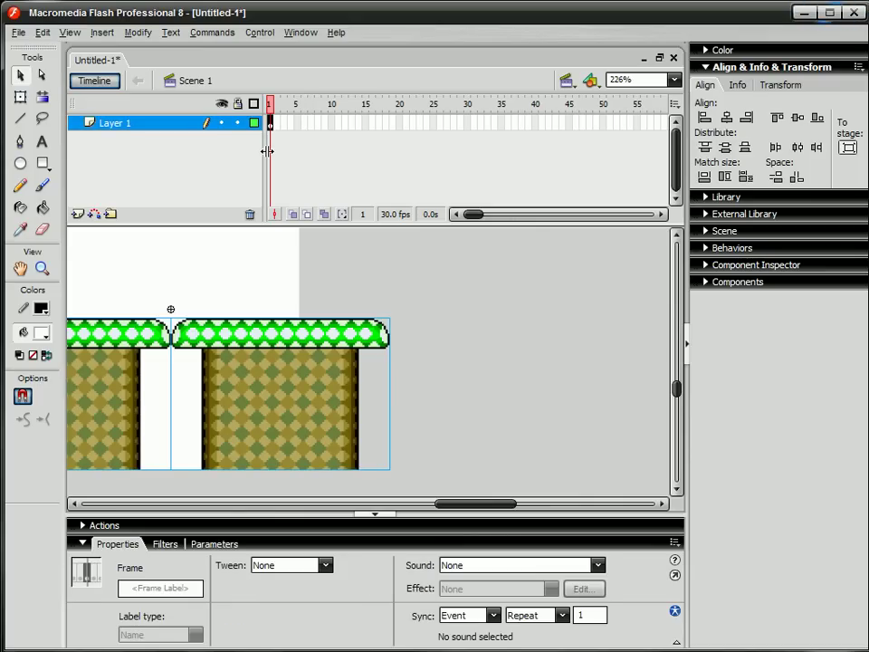
{"action": "key", "text": "F8"}
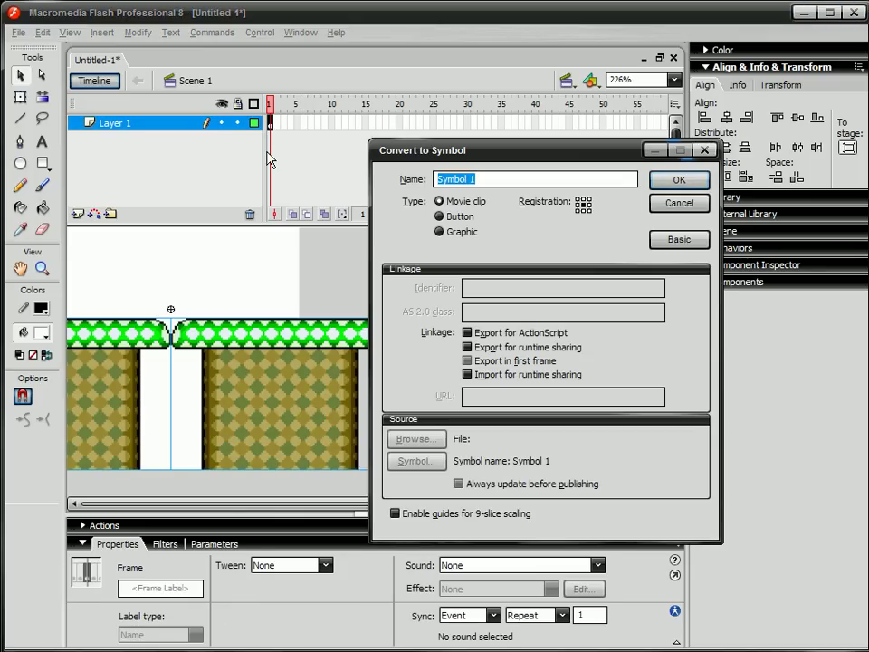
{"action": "type", "text": "all"}
{"action": "key", "text": "Return"}
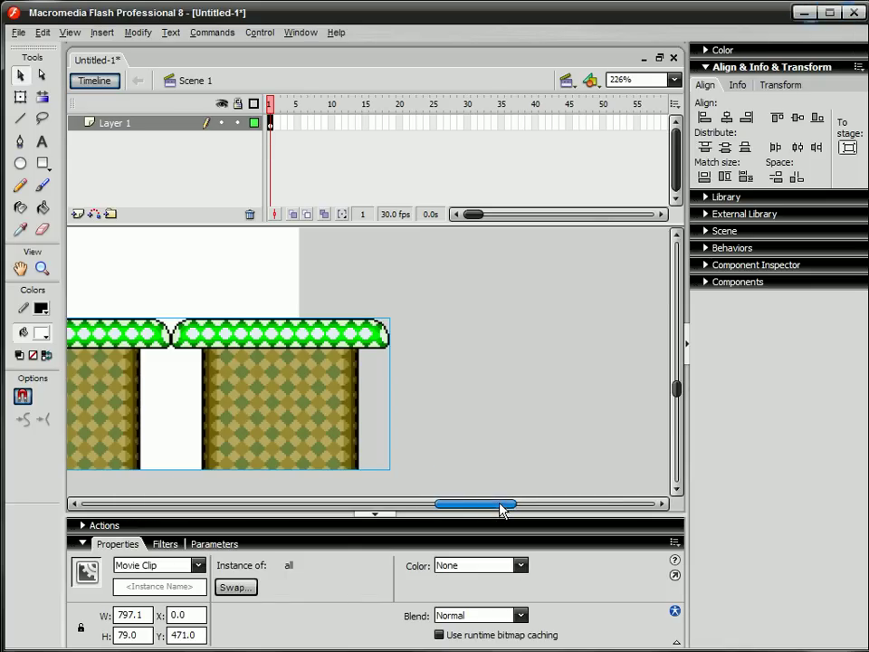
Duplicate the "all" platform row in place and shift the copy right to X 796.5, at the original row's right end.
{"action": "mouse_move", "coordinate": [498, 504]}
{"action": "left_mouse_down"}
{"action": "mouse_move", "coordinate": [451, 501]}
{"action": "mouse_move", "coordinate": [506, 504]}
{"action": "left_mouse_up"}
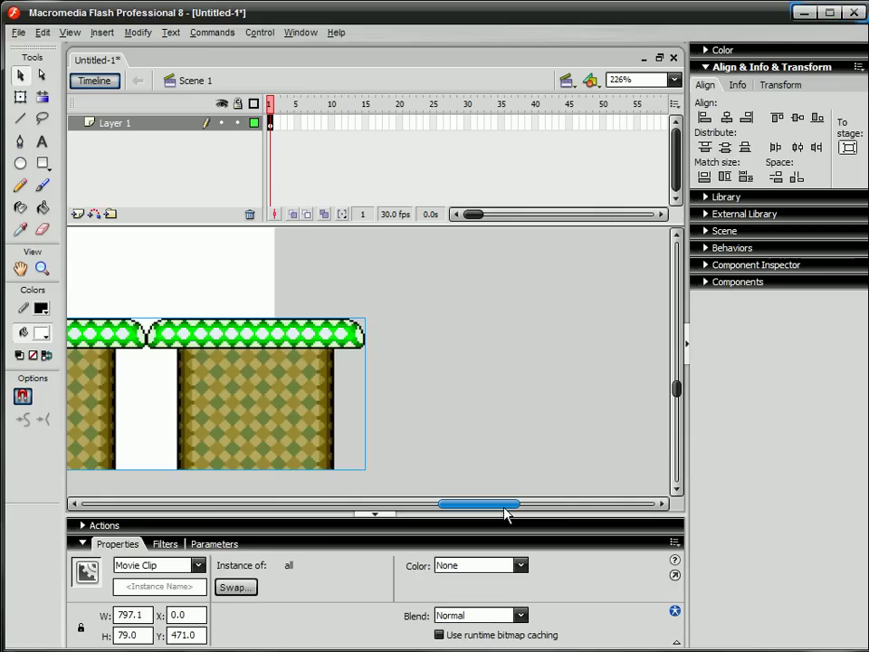
{"action": "key", "text": "shift+Right"}
{"action": "key", "text": "shift+Right"}
{"action": "key", "text": "shift+Right"}
{"action": "key", "text": "shift+Right"}
{"action": "key", "text": "shift+Right"}
{"action": "key", "text": "shift+Right"}
{"action": "key", "text": "shift+Right"}
{"action": "key", "text": "shift+Right"}
{"action": "key", "text": "shift+Right"}
{"action": "key", "text": "shift+Right"}
{"action": "key", "text": "shift+Right"}
{"action": "key", "text": "shift+Right"}
{"action": "key", "text": "shift+Right"}
{"action": "key", "text": "shift+Right"}
{"action": "key", "text": "shift+Right"}
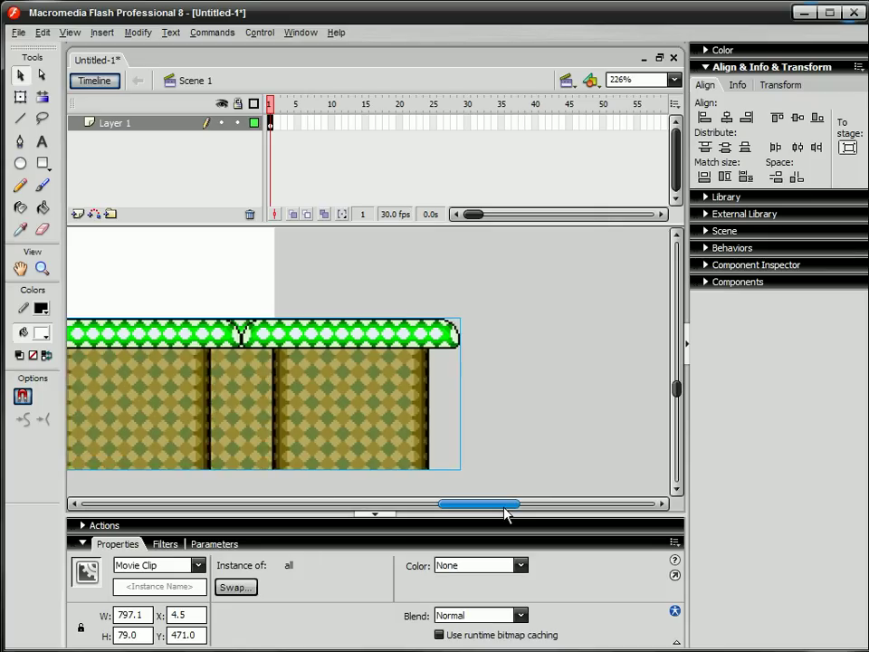
{"action": "key", "text": "shift+Right"}
{"action": "key", "text": "shift+Right"}
{"action": "key", "text": "shift+Right"}
{"action": "key", "text": "shift+Right"}
{"action": "key", "text": "shift+Right"}
{"action": "key", "text": "shift+Right"}
{"action": "key", "text": "shift+Right"}
{"action": "key", "text": "shift+Right"}
{"action": "key", "text": "shift+Right"}
{"action": "key", "text": "shift+Right"}
{"action": "key", "text": "shift+Right"}
{"action": "key", "text": "shift+Right"}
{"action": "key", "text": "shift+Right"}
{"action": "key", "text": "shift+Right"}
{"action": "key", "text": "shift+Right"}
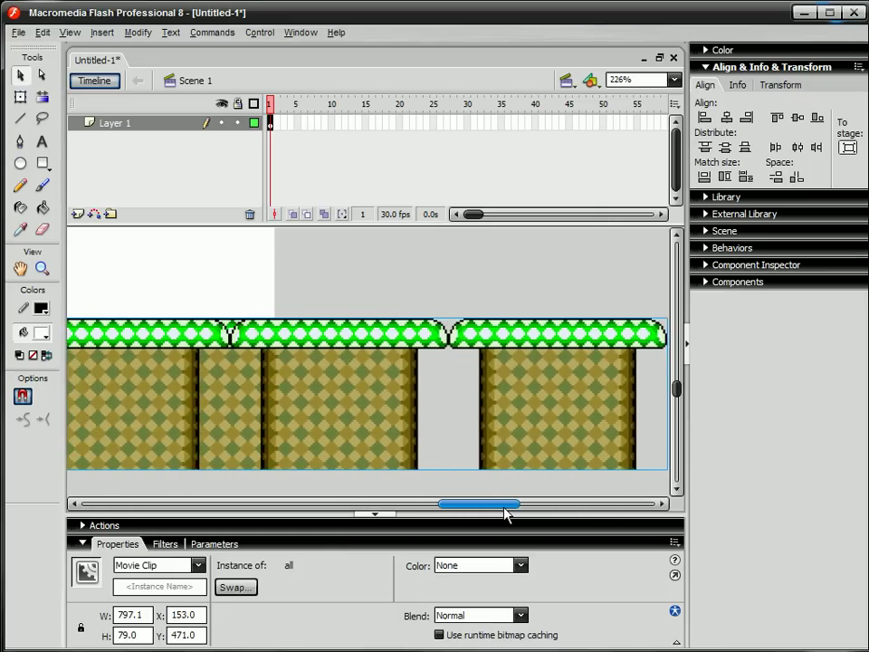
{"action": "key", "text": "shift+Right"}
{"action": "key", "text": "shift+Right"}
{"action": "key", "text": "shift+Right"}
{"action": "key", "text": "shift+Right"}
{"action": "key", "text": "shift+Right"}
{"action": "key", "text": "shift+Right"}
{"action": "key", "text": "shift+Right"}
{"action": "key", "text": "shift+Right"}
{"action": "key", "text": "shift+Right"}
{"action": "key", "text": "shift+Right"}
{"action": "key", "text": "shift+Right"}
{"action": "key", "text": "shift+Right"}
{"action": "key", "text": "shift+Right"}
{"action": "key", "text": "shift+Right"}
{"action": "key", "text": "shift+Right"}
{"action": "key", "text": "shift+Right"}
{"action": "key", "text": "shift+Right"}
{"action": "key", "text": "shift+Right"}
{"action": "key", "text": "shift+Right"}
{"action": "key", "text": "shift+Right"}
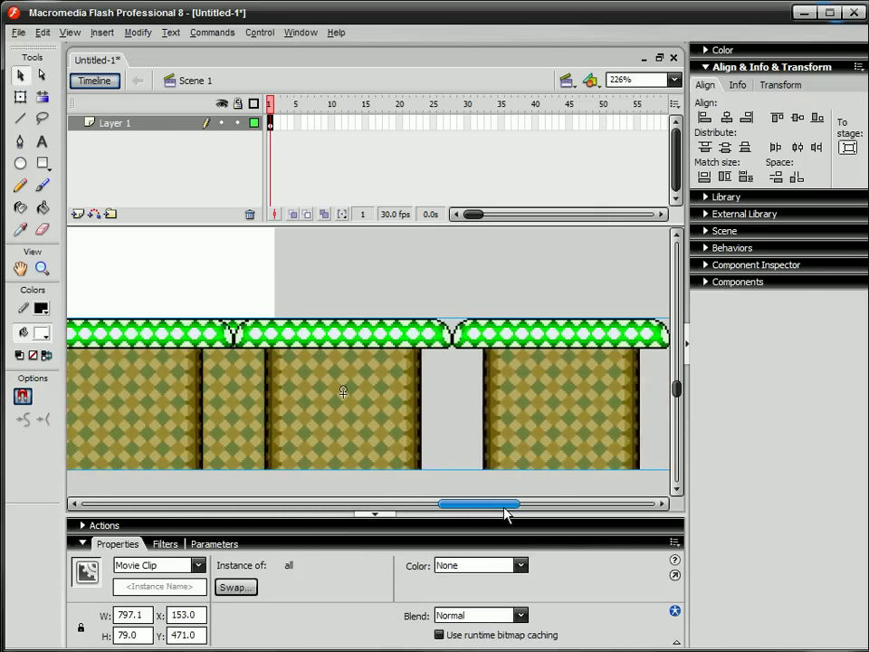
{"action": "key", "text": "shift+Right"}
{"action": "key", "text": "shift+Right"}
{"action": "key", "text": "shift+Right"}
{"action": "key", "text": "shift+Right"}
{"action": "key", "text": "shift+Right"}
{"action": "key", "text": "shift+Right"}
{"action": "key", "text": "shift+Right"}
{"action": "key", "text": "shift+Right"}
{"action": "key", "text": "shift+Right"}
{"action": "key", "text": "shift+Right"}
{"action": "key", "text": "shift+Right"}
{"action": "key", "text": "shift+Right"}
{"action": "key", "text": "shift+Right"}
{"action": "key", "text": "shift+Right"}
{"action": "key", "text": "shift+Right"}
{"action": "key", "text": "shift+Right"}
{"action": "key", "text": "shift+Right"}
{"action": "key", "text": "shift+Right"}
{"action": "key", "text": "shift+Right"}
{"action": "key", "text": "shift+Right"}
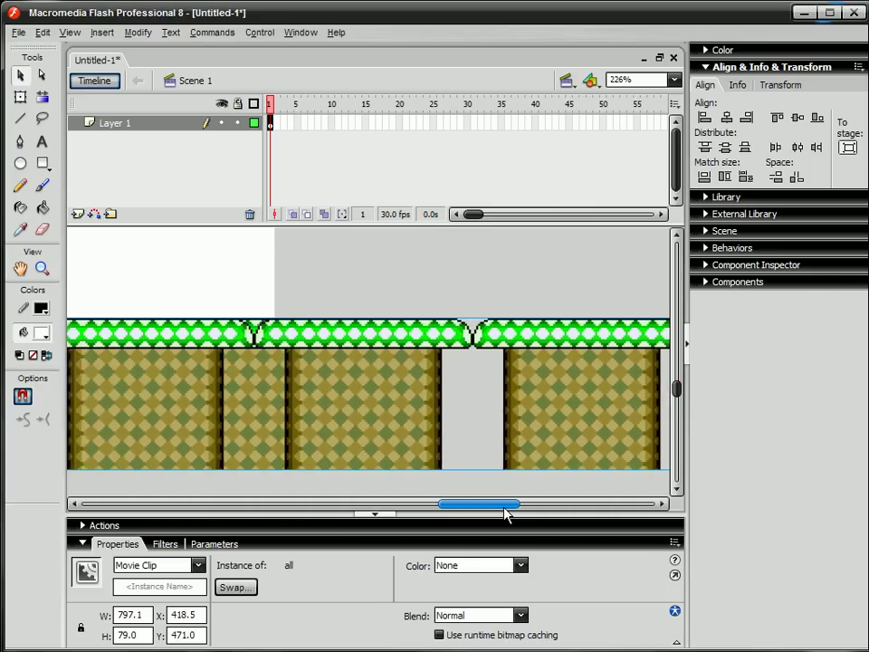
{"action": "key", "text": "shift+Right"}
{"action": "key", "text": "shift+Right"}
{"action": "key", "text": "shift+Right"}
{"action": "key", "text": "shift+Right"}
{"action": "key", "text": "shift+Right"}
{"action": "key", "text": "shift+Right"}
{"action": "key", "text": "shift+Right"}
{"action": "key", "text": "shift+Right"}
{"action": "key", "text": "shift+Right"}
{"action": "key", "text": "shift+Right"}
{"action": "key", "text": "shift+Right"}
{"action": "key", "text": "shift+Right"}
{"action": "key", "text": "shift+Right"}
{"action": "key", "text": "shift+Right"}
{"action": "key", "text": "shift+Right"}
{"action": "key", "text": "shift+Right"}
{"action": "key", "text": "shift+Right"}
{"action": "key", "text": "shift+Right"}
{"action": "key", "text": "shift+Right"}
{"action": "key", "text": "shift+Right"}
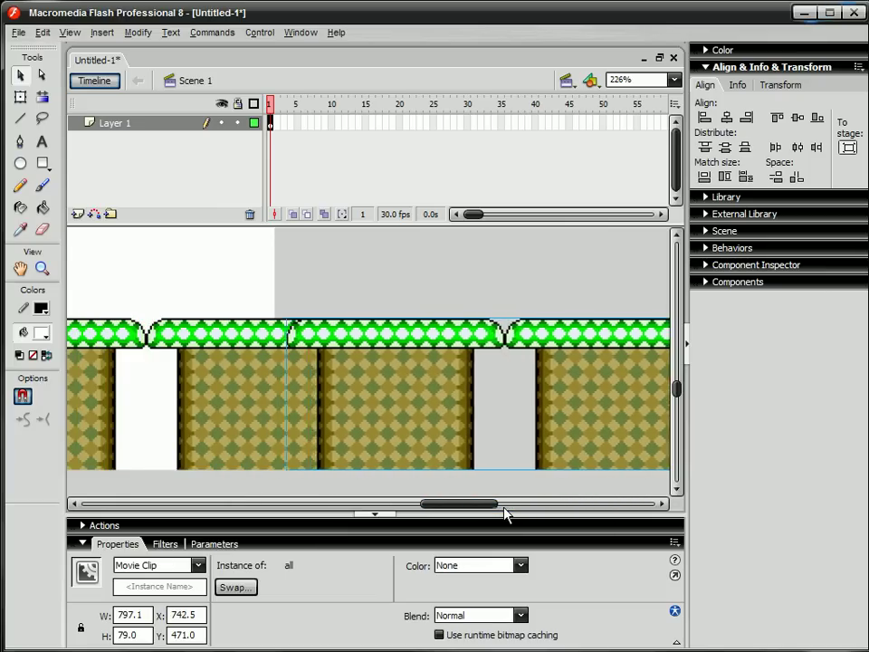
{"action": "key", "text": "shift+Right"}
{"action": "key", "text": "shift+Right"}
{"action": "key", "text": "shift+Right"}
{"action": "key", "text": "shift+Right"}
{"action": "key", "text": "shift+Right"}
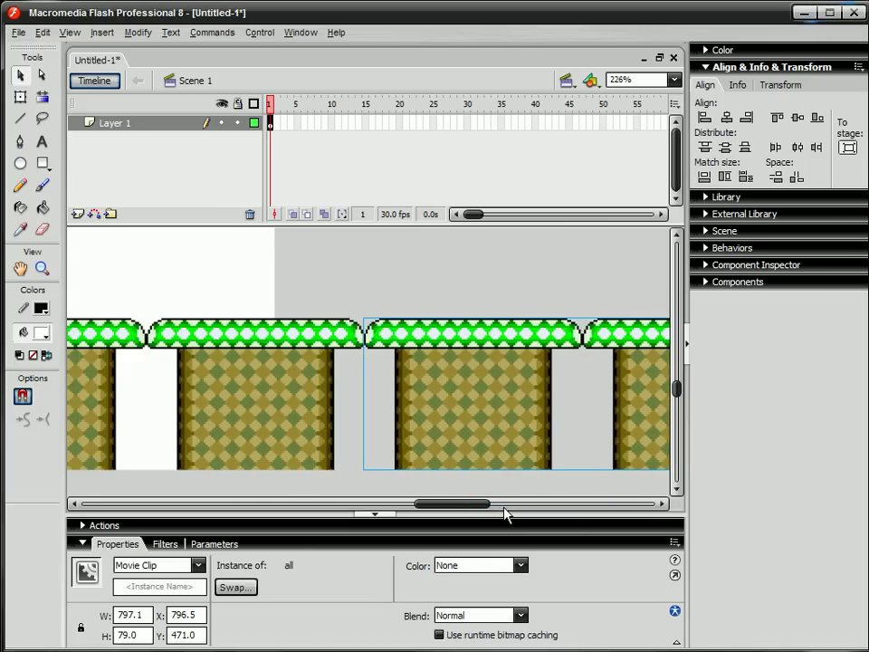
Fine-tune the copied row's horizontal position to X 797.0 so that it sits flush against the original row.
{"action": "key", "text": "shift+Left"}
{"action": "key", "text": "Right"}
{"action": "key", "text": "Right"}
{"action": "key", "text": "Right"}
{"action": "key", "text": "Right"}
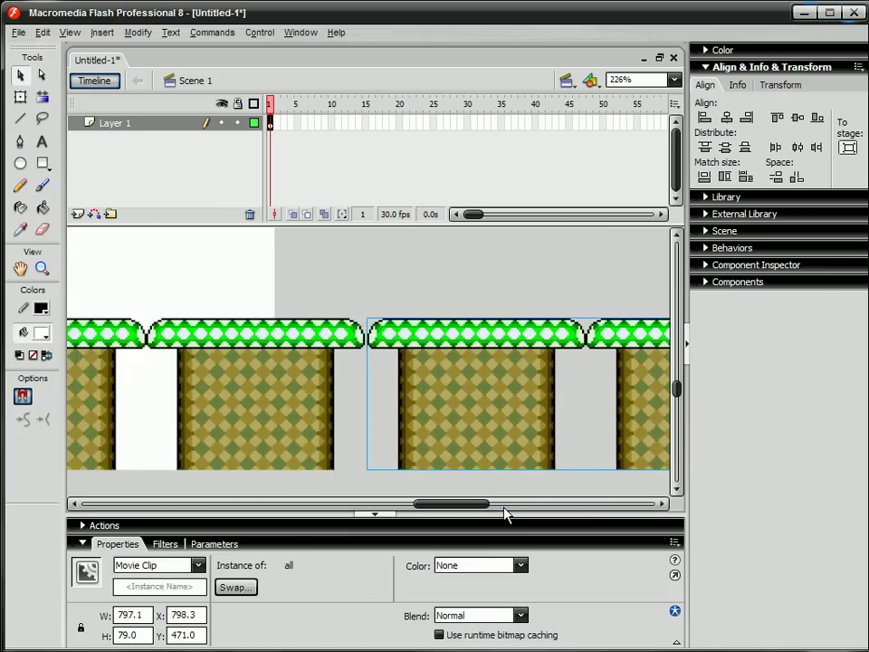
{"action": "key", "text": "Left"}
{"action": "key", "text": "Left"}
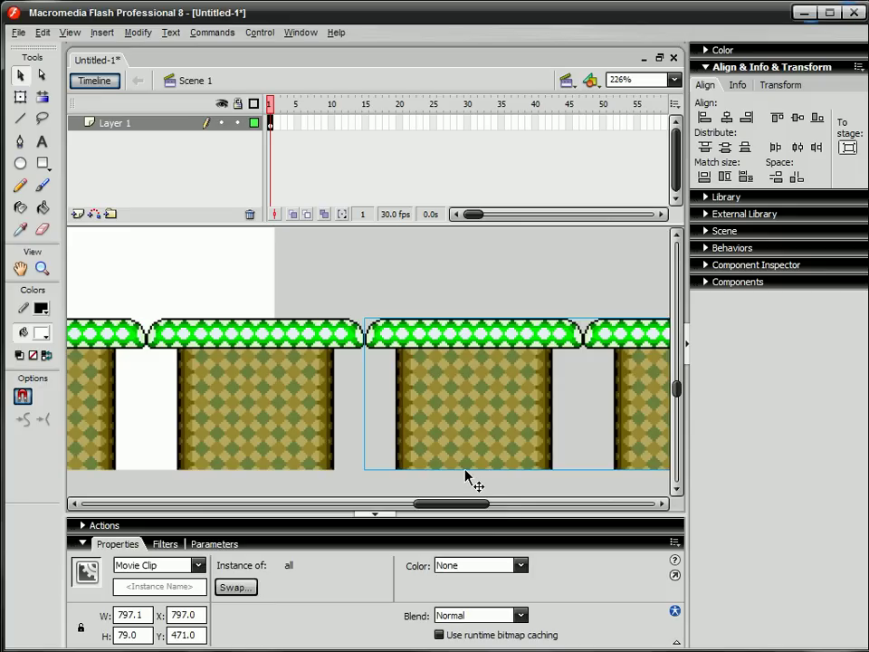
{"action": "key", "text": "Right"}
{"action": "left_click", "coordinate": [410, 299]}
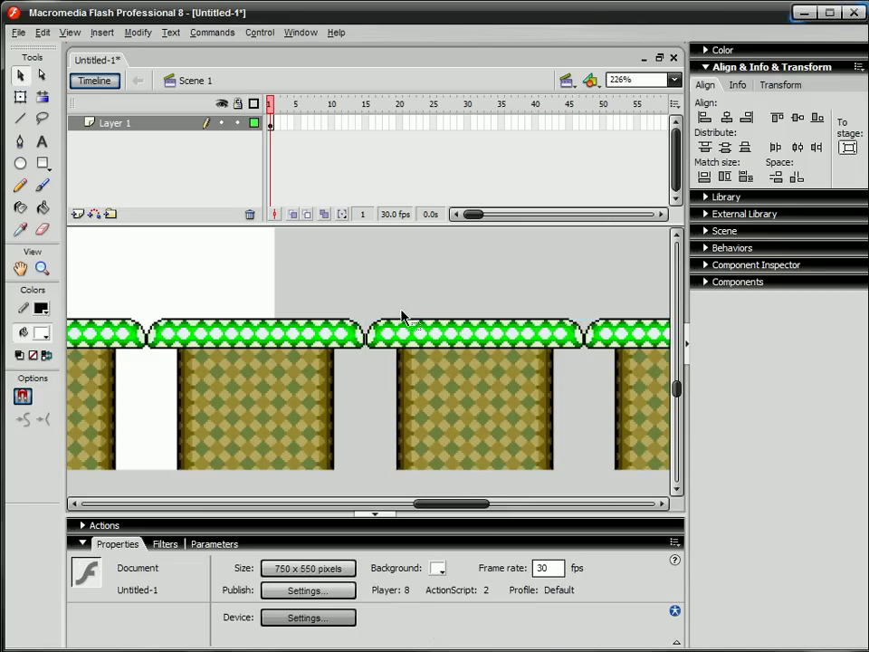
{"action": "left_click", "coordinate": [405, 333]}
{"action": "left_click", "coordinate": [404, 309]}
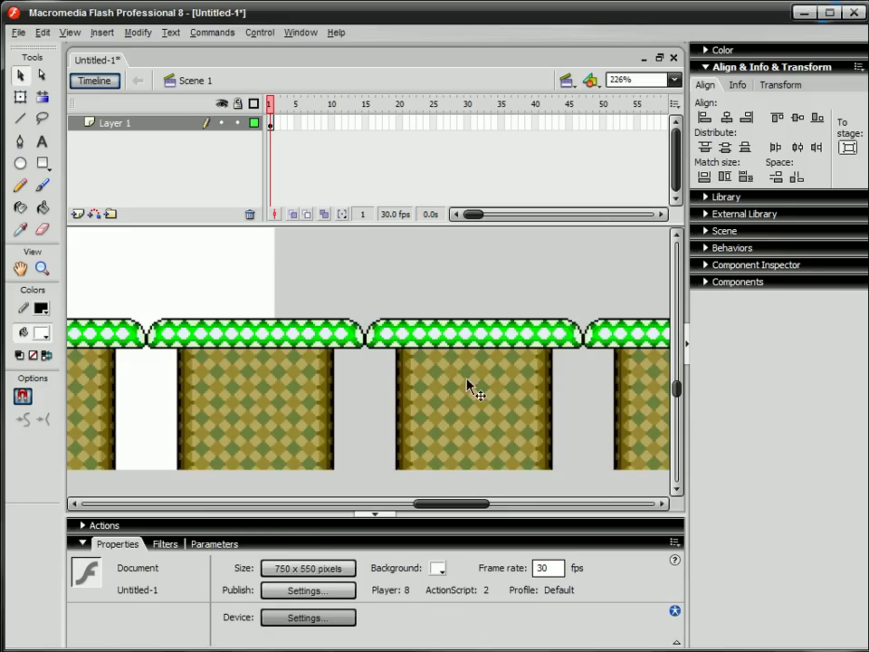
Convert both platform rows together into one movie clip symbol named "tweenall".
{"action": "left_click_drag", "start_coordinate": [229, 273], "coordinate": [504, 435]}
{"action": "key", "text": "F8"}
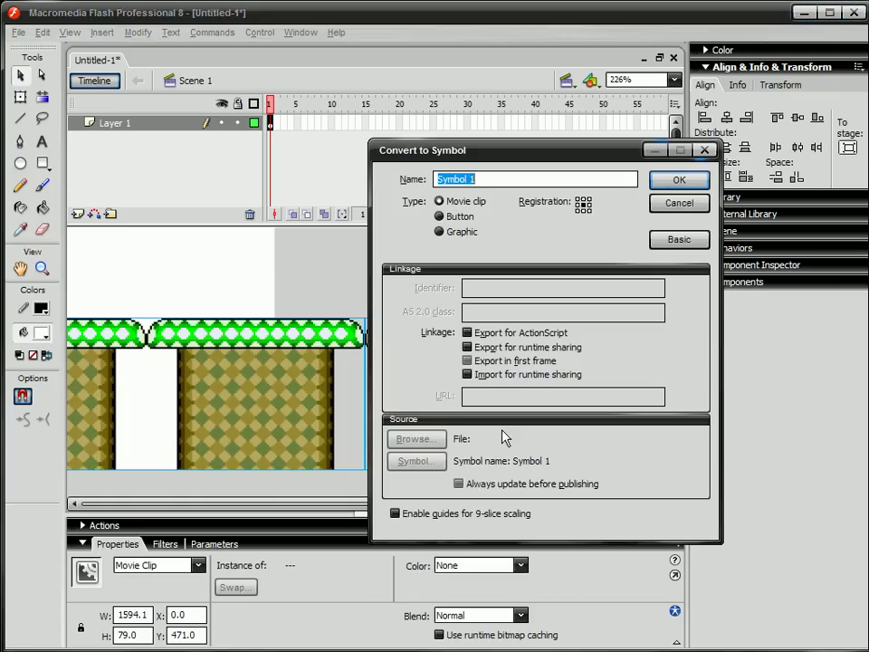
{"action": "type", "text": "tween"}
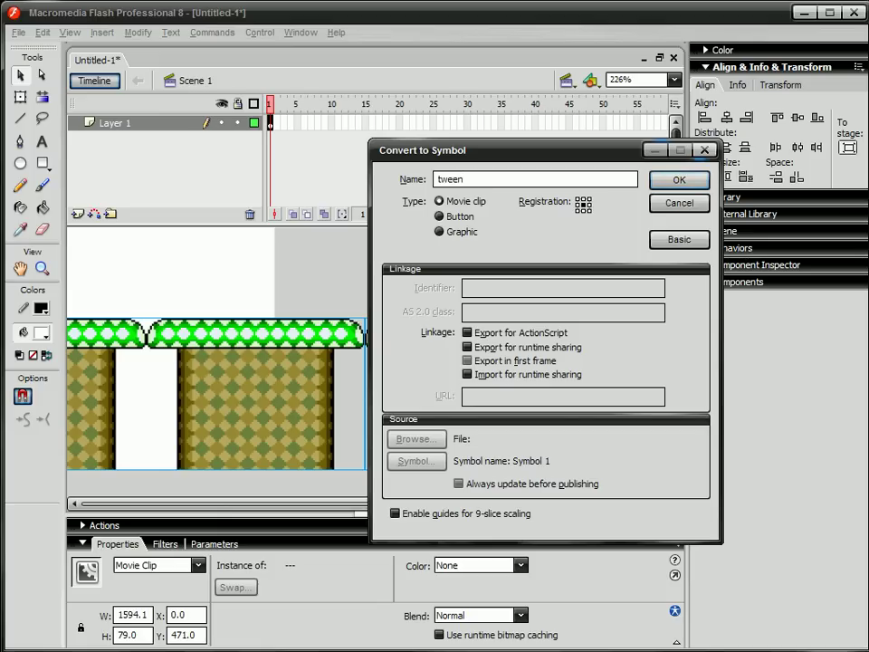
{"action": "type", "text": "all"}
{"action": "key", "text": "Return"}
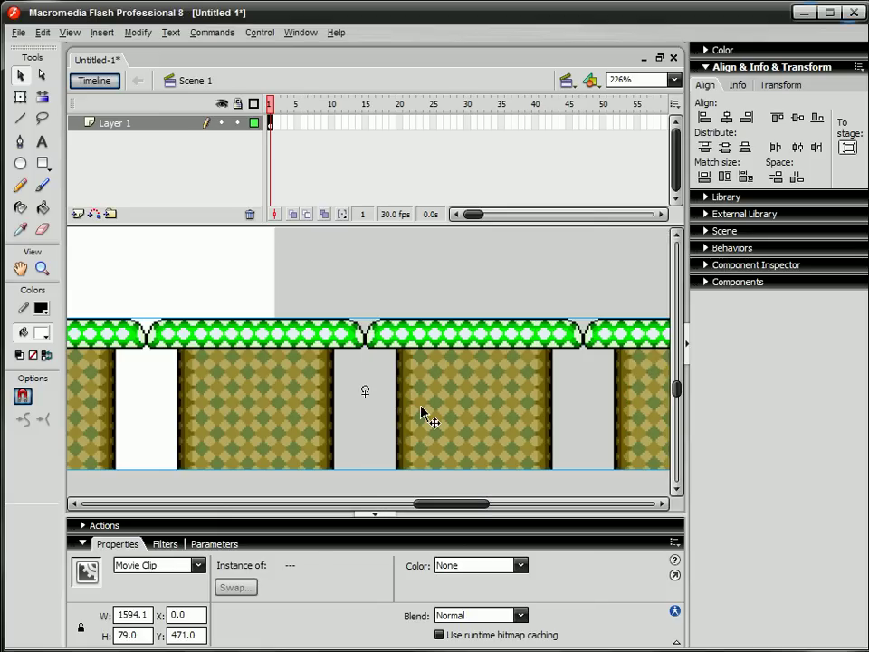
Open the "tweenall" clip for editing and distribute its two platform rows to separate layers.
{"action": "double_click", "coordinate": [466, 414]}
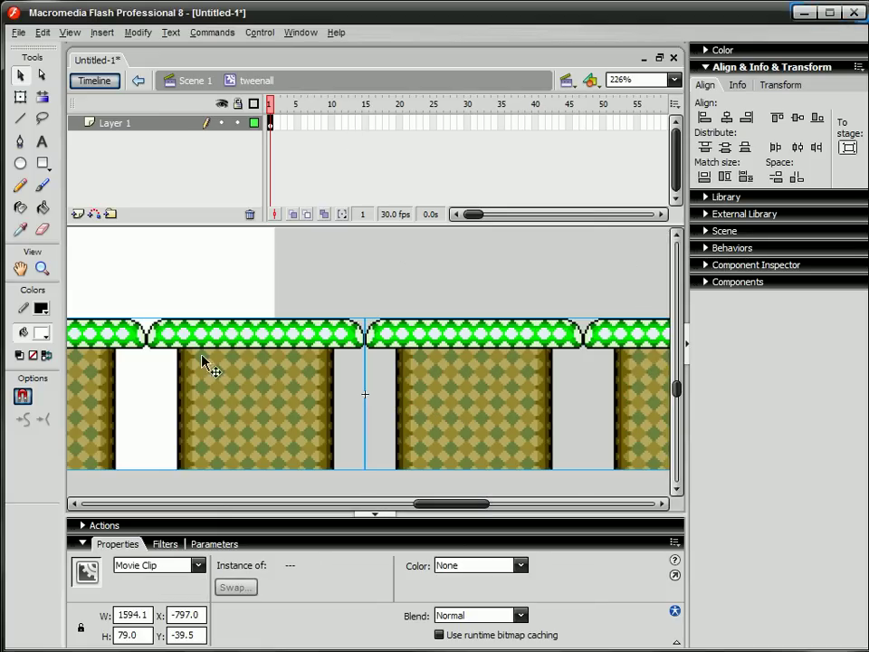
{"action": "right_click", "coordinate": [228, 352]}
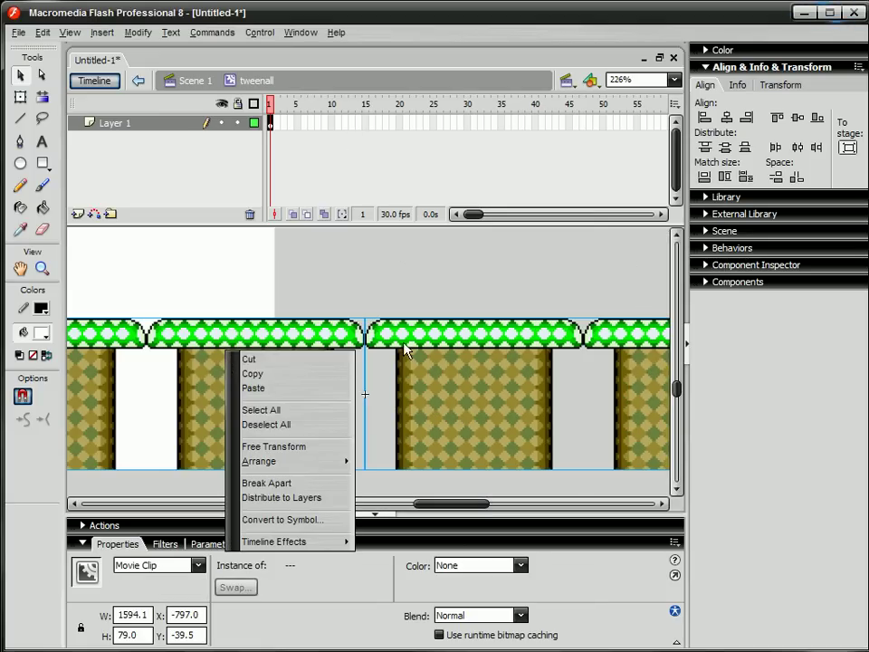
{"action": "left_click", "coordinate": [295, 500]}
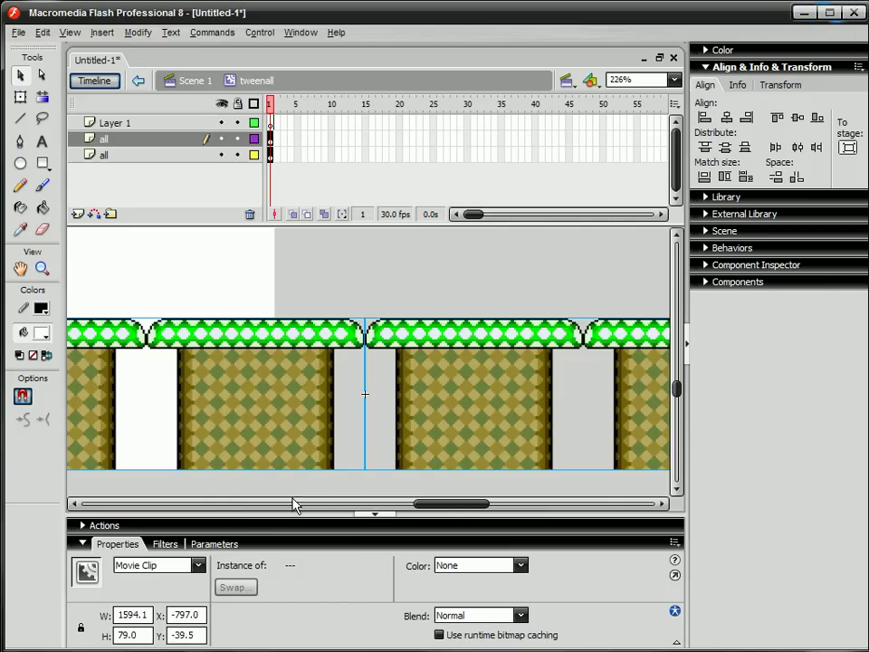
{"action": "left_click", "coordinate": [296, 275]}
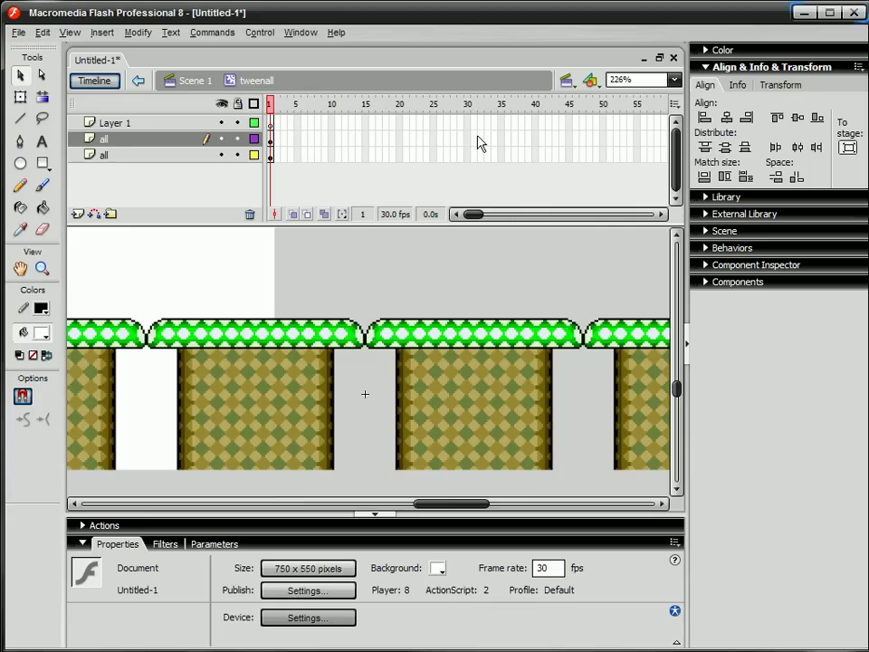
Insert keyframes at frame 55 on both "all" layers.
{"action": "left_click_drag", "start_coordinate": [637, 138], "coordinate": [635, 156]}
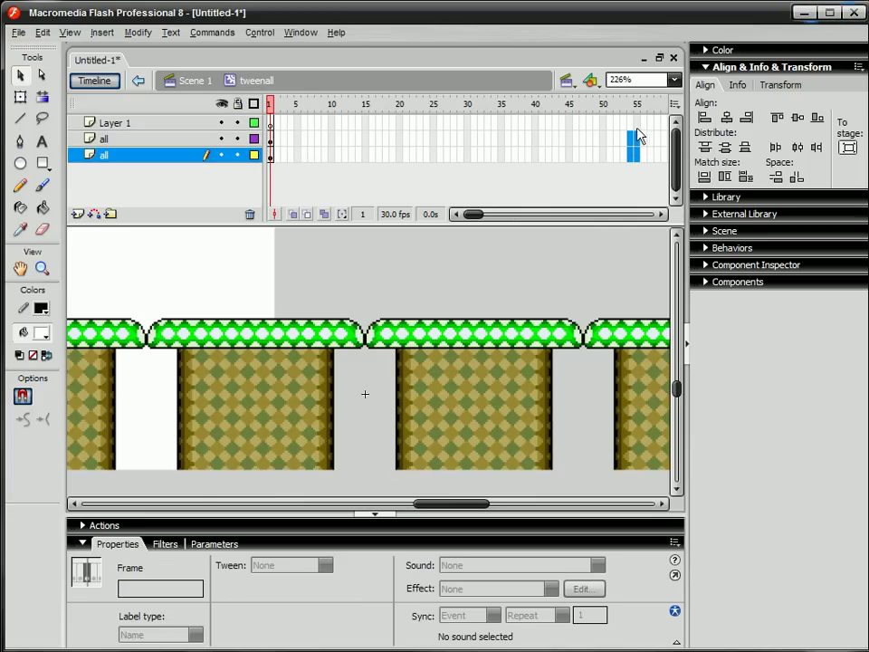
{"action": "left_click", "coordinate": [639, 111]}
{"action": "left_click_drag", "start_coordinate": [637, 143], "coordinate": [637, 153]}
{"action": "key", "text": "F6"}
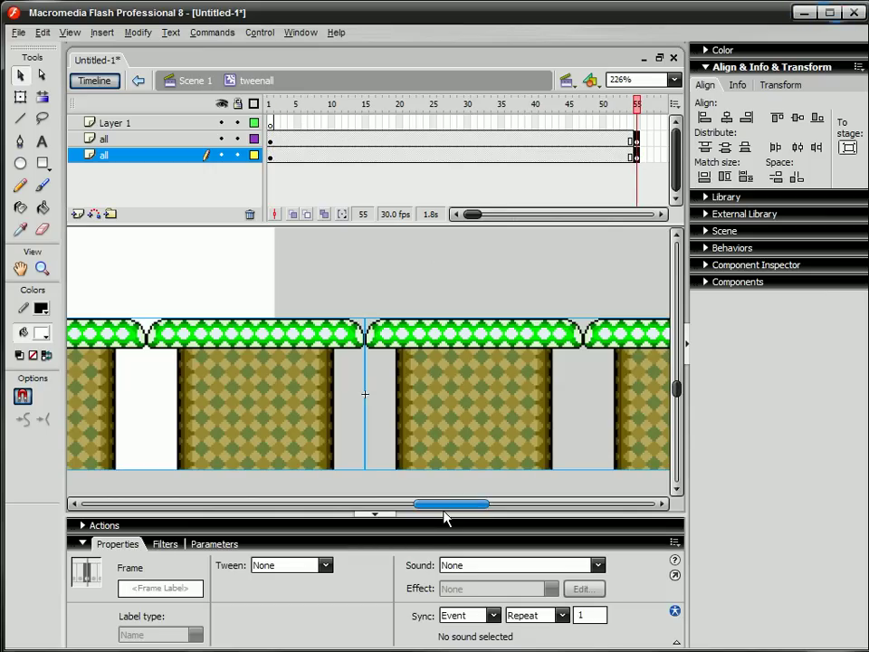
At frame 55, move both platform rows left to about X -1593.5, bringing their seam to the stage's left edge.
{"action": "left_click_drag", "start_coordinate": [444, 504], "coordinate": [438, 504]}
{"action": "left_click", "coordinate": [437, 437]}
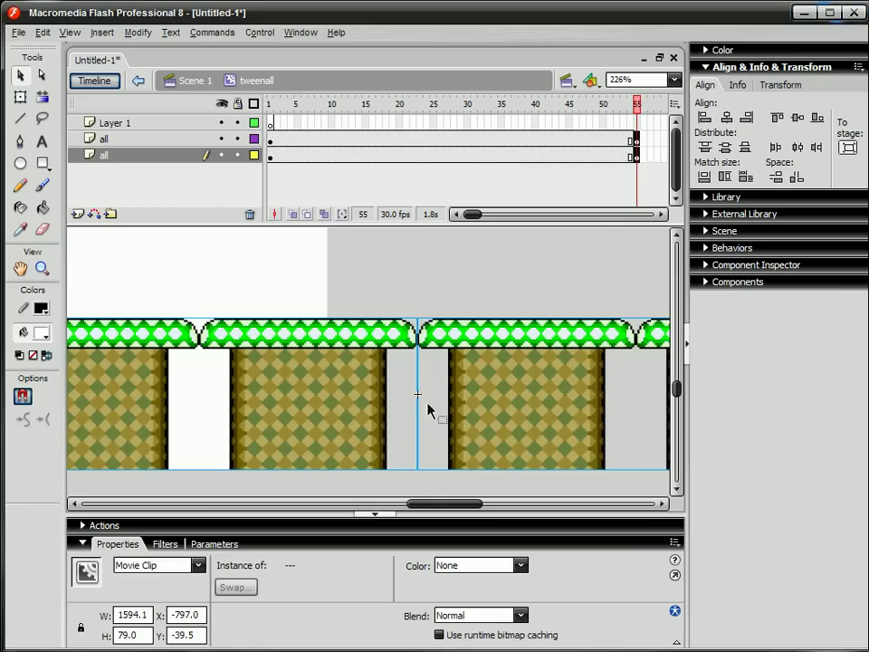
{"action": "left_click_drag", "start_coordinate": [422, 503], "coordinate": [248, 488]}
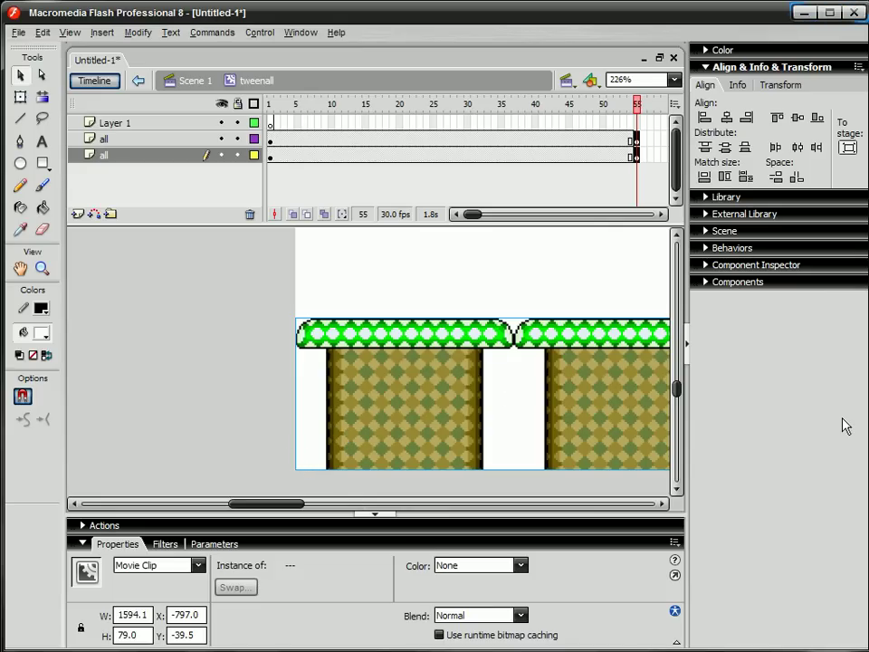
{"action": "key", "text": "shift+Left"}
{"action": "key", "text": "shift+Left"}
{"action": "key", "text": "shift+Left"}
{"action": "key", "text": "shift+Left"}
{"action": "key", "text": "shift+Left"}
{"action": "key", "text": "shift+Left"}
{"action": "key", "text": "shift+Left"}
{"action": "key", "text": "shift+Left"}
{"action": "key", "text": "shift+Left"}
{"action": "key", "text": "shift+Left"}
{"action": "key", "text": "shift+Left"}
{"action": "key", "text": "shift+Left"}
{"action": "key", "text": "shift+Left"}
{"action": "key", "text": "shift+Left"}
{"action": "key", "text": "shift+Left"}
{"action": "key", "text": "shift+Left"}
{"action": "key", "text": "shift+Left"}
{"action": "key", "text": "shift+Left"}
{"action": "key", "text": "shift+Left"}
{"action": "key", "text": "shift+Left"}
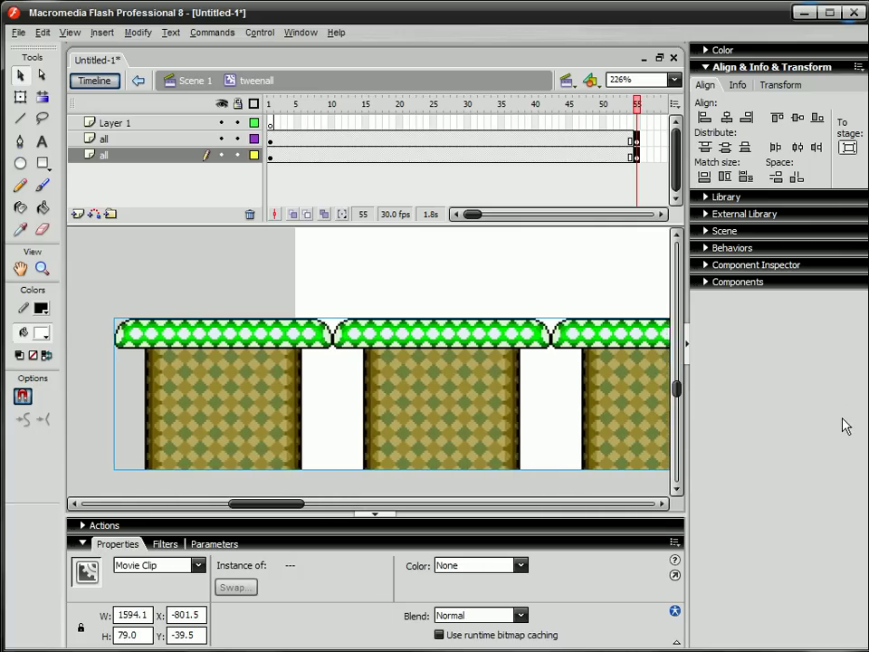
{"action": "key", "text": "shift+Left"}
{"action": "key", "text": "shift+Left"}
{"action": "key", "text": "shift+Left"}
{"action": "key", "text": "shift+Left"}
{"action": "key", "text": "shift+Left"}
{"action": "key", "text": "shift+Left"}
{"action": "key", "text": "shift+Left"}
{"action": "key", "text": "shift+Left"}
{"action": "key", "text": "shift+Left"}
{"action": "key", "text": "shift+Left"}
{"action": "key", "text": "shift+Left"}
{"action": "key", "text": "shift+Left"}
{"action": "key", "text": "shift+Left"}
{"action": "key", "text": "shift+Left"}
{"action": "key", "text": "shift+Left"}
{"action": "key", "text": "shift+Left"}
{"action": "key", "text": "shift+Left"}
{"action": "key", "text": "shift+Left"}
{"action": "key", "text": "shift+Left"}
{"action": "key", "text": "shift+Left"}
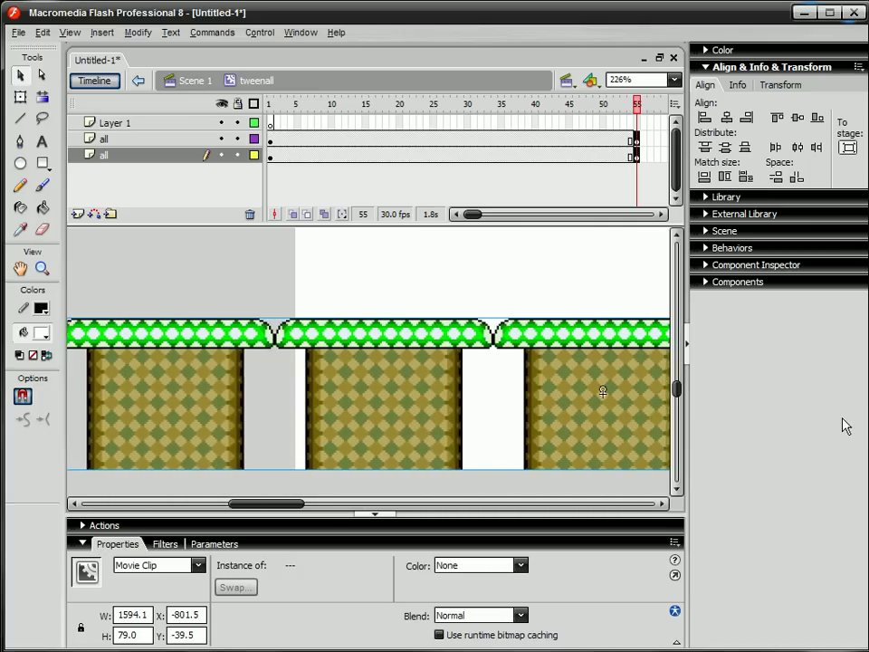
{"action": "key", "text": "shift+Left"}
{"action": "key", "text": "shift+Left"}
{"action": "key", "text": "shift+Left"}
{"action": "key", "text": "shift+Left"}
{"action": "key", "text": "shift+Left"}
{"action": "key", "text": "shift+Left"}
{"action": "key", "text": "shift+Left"}
{"action": "key", "text": "shift+Left"}
{"action": "key", "text": "shift+Left"}
{"action": "key", "text": "shift+Left"}
{"action": "key", "text": "shift+Left"}
{"action": "key", "text": "shift+Left"}
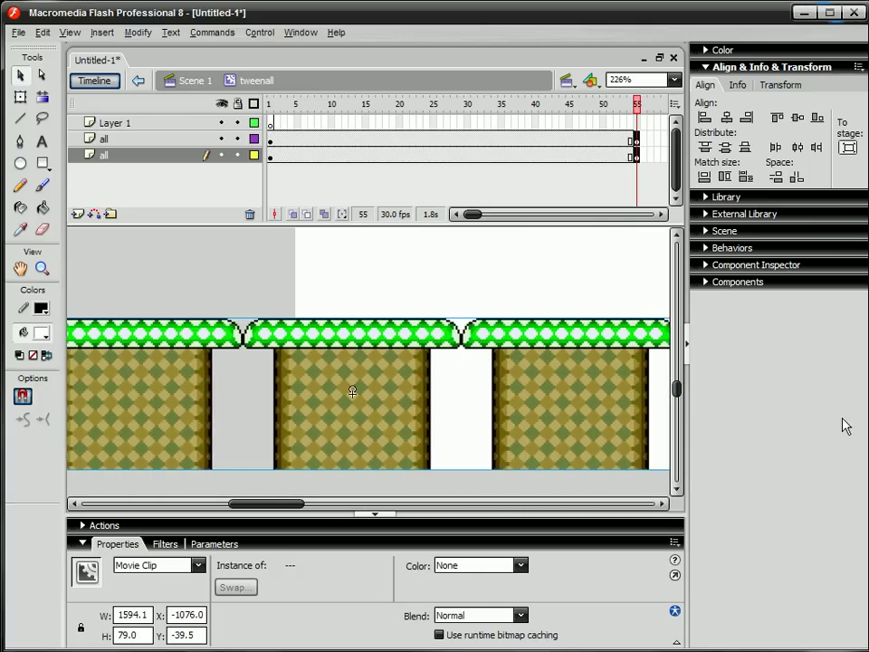
{"action": "key", "text": "shift+Left"}
{"action": "key", "text": "shift+Left"}
{"action": "key", "text": "shift+Left"}
{"action": "key", "text": "shift+Left"}
{"action": "key", "text": "shift+Left"}
{"action": "key", "text": "shift+Left"}
{"action": "key", "text": "shift+Left"}
{"action": "key", "text": "shift+Left"}
{"action": "key", "text": "shift+Left"}
{"action": "key", "text": "shift+Left"}
{"action": "key", "text": "shift+Left"}
{"action": "key", "text": "shift+Left"}
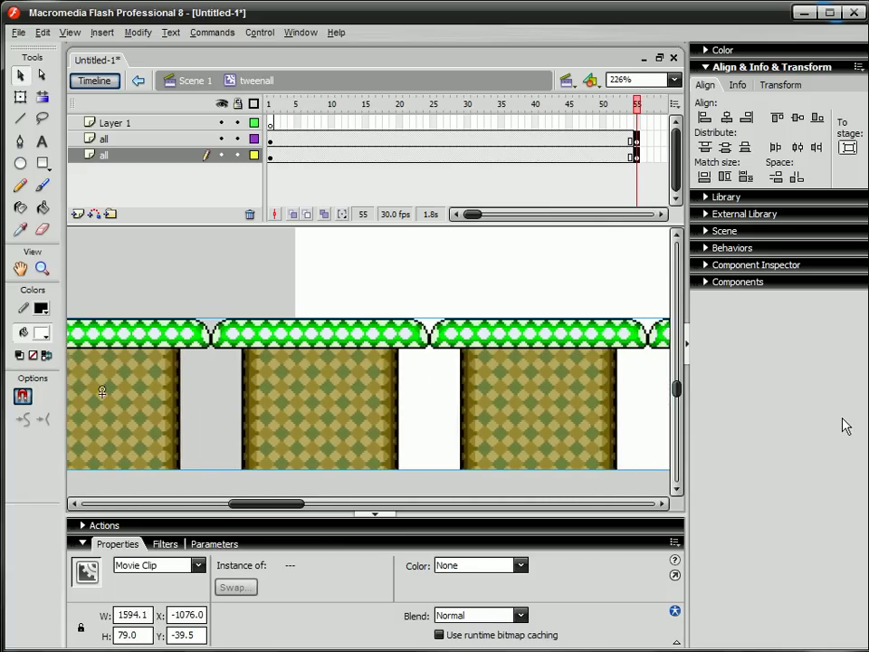
{"action": "key", "text": "shift+Left"}
{"action": "key", "text": "shift+Left"}
{"action": "key", "text": "shift+Left"}
{"action": "key", "text": "shift+Left"}
{"action": "key", "text": "shift+Left"}
{"action": "key", "text": "shift+Left"}
{"action": "key", "text": "shift+Left"}
{"action": "key", "text": "shift+Left"}
{"action": "key", "text": "shift+Left"}
{"action": "key", "text": "shift+Left"}
{"action": "key", "text": "shift+Left"}
{"action": "key", "text": "shift+Left"}
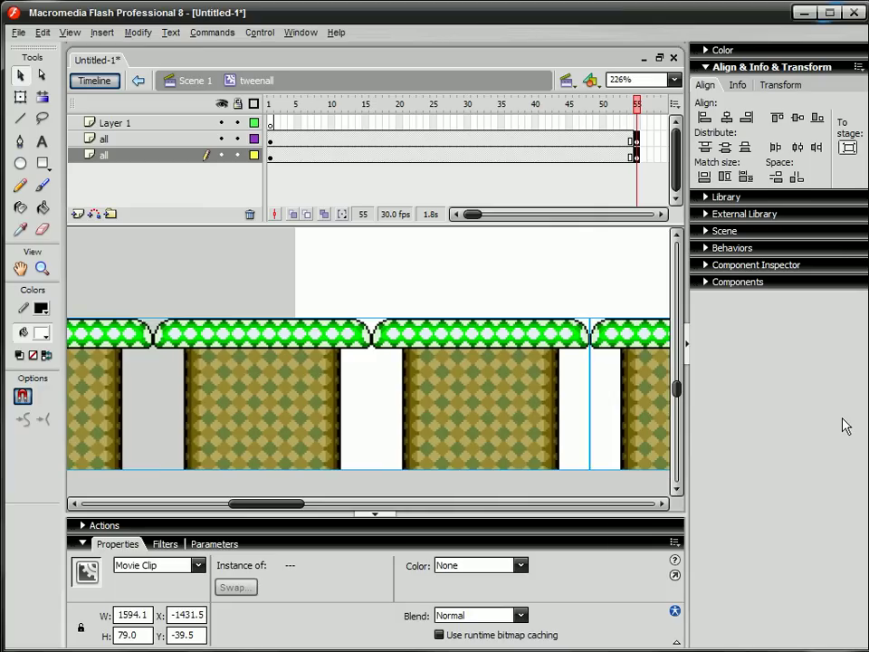
{"action": "key", "text": "shift+Left"}
{"action": "key", "text": "shift+Left"}
{"action": "key", "text": "shift+Left"}
{"action": "key", "text": "shift+Left"}
{"action": "key", "text": "shift+Left"}
{"action": "key", "text": "shift+Left"}
{"action": "key", "text": "shift+Left"}
{"action": "key", "text": "shift+Left"}
{"action": "key", "text": "shift+Left"}
{"action": "key", "text": "shift+Left"}
{"action": "key", "text": "shift+Left"}
{"action": "key", "text": "shift+Left"}
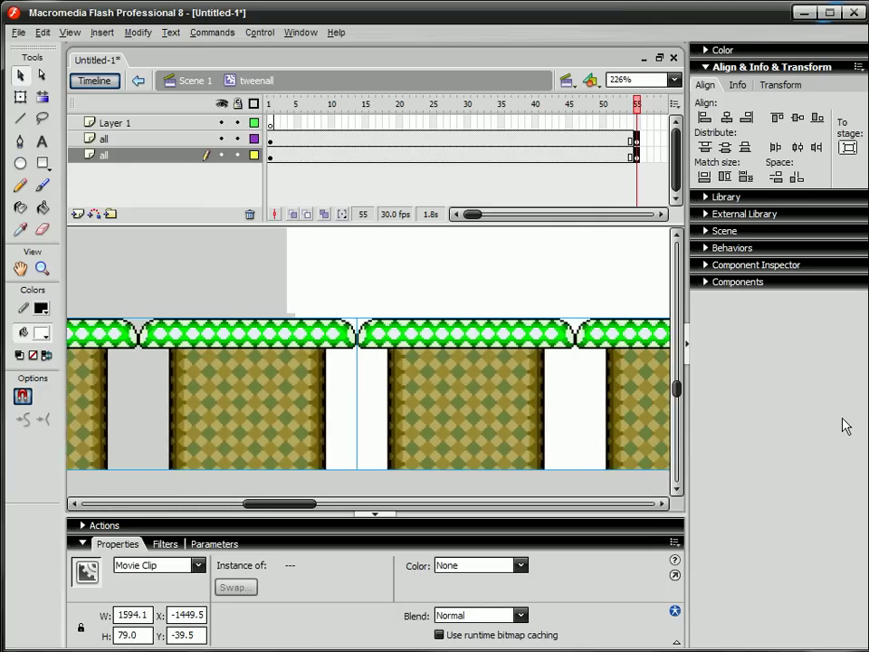
{"action": "key", "text": "shift+Left"}
{"action": "key", "text": "shift+Left"}
{"action": "key", "text": "shift+Left"}
{"action": "key", "text": "shift+Left"}
{"action": "key", "text": "shift+Left"}
{"action": "key", "text": "shift+Left"}
{"action": "key", "text": "shift+Left"}
{"action": "key", "text": "shift+Left"}
{"action": "key", "text": "shift+Left"}
{"action": "key", "text": "shift+Left"}
{"action": "key", "text": "shift+Left"}
{"action": "key", "text": "shift+Left"}
{"action": "key", "text": "shift+Left"}
{"action": "key", "text": "shift+Left"}
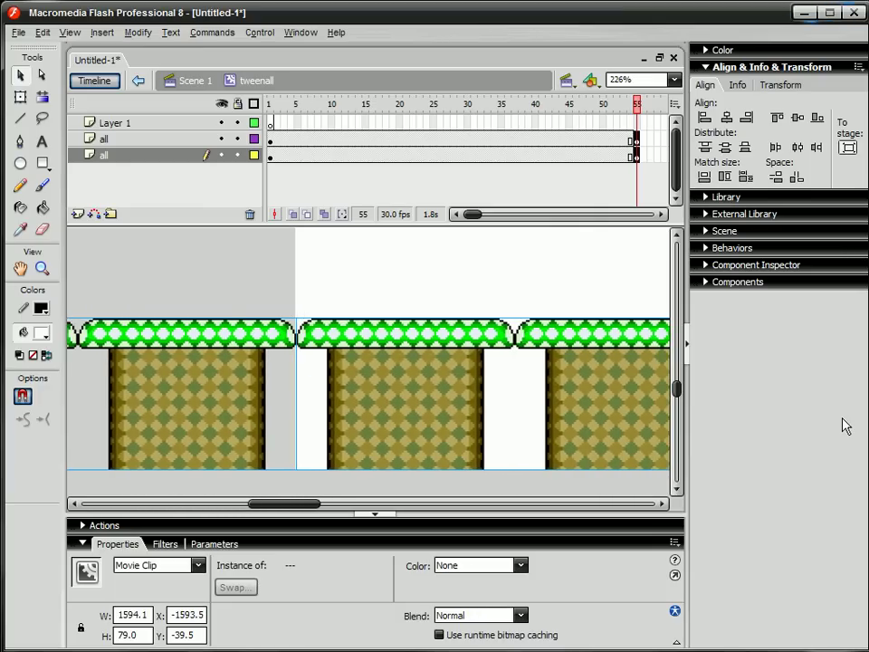
Fine-tune both rows' horizontal position at frame 55 to X -1594.0.
{"action": "key", "text": "Left"}
{"action": "key", "text": "Left"}
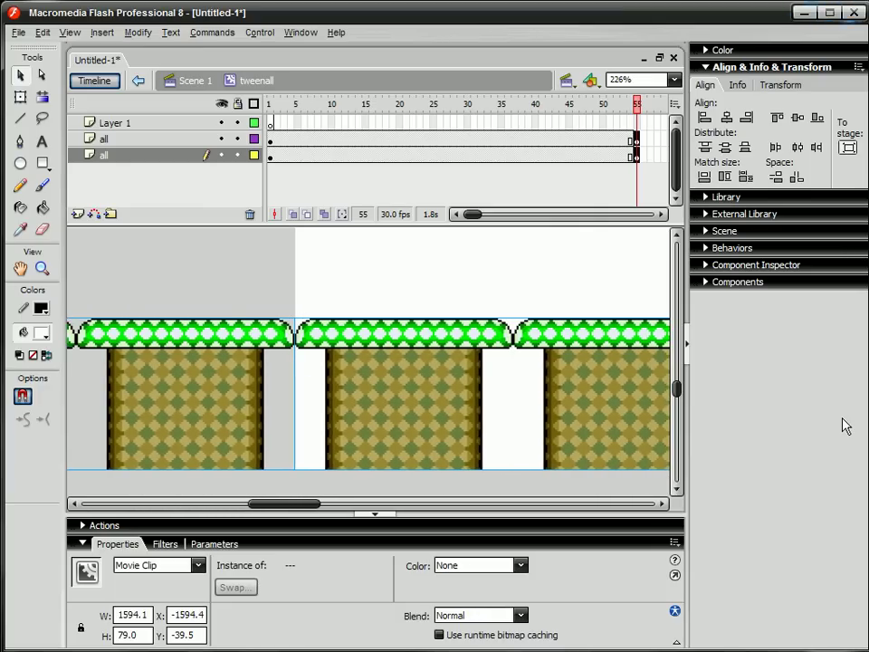
{"action": "key", "text": "Right"}
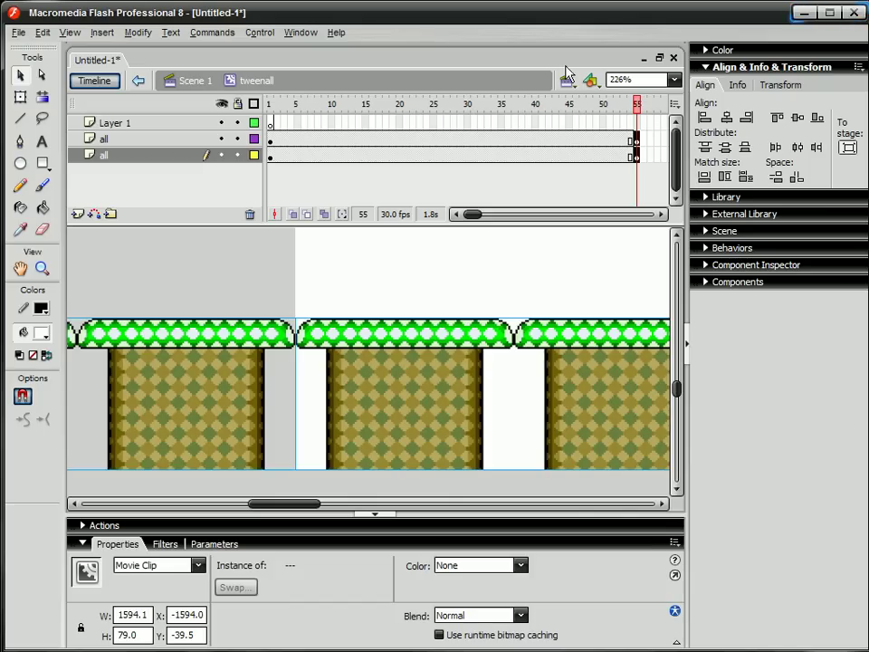
Compare the platform graphics at the start of the timeline and at frame 55 to check that they line up.
{"action": "left_click", "coordinate": [260, 244]}
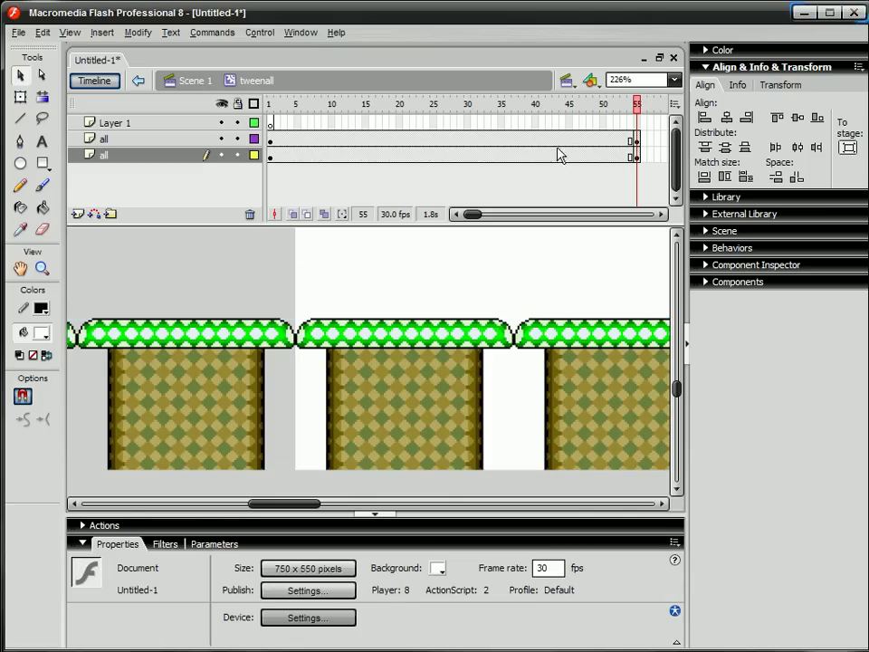
{"action": "left_click", "coordinate": [269, 104]}
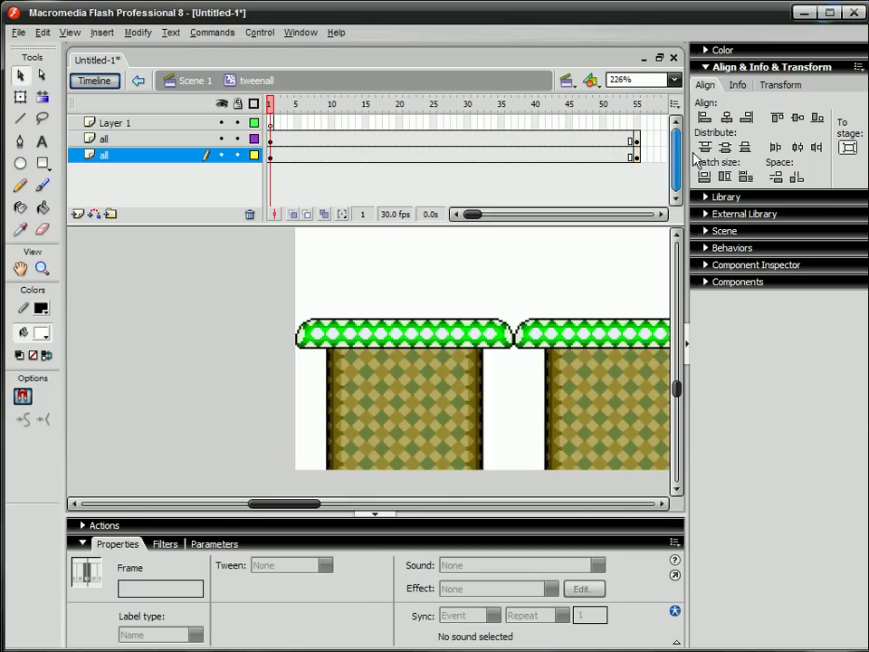
{"action": "left_click", "coordinate": [637, 110]}
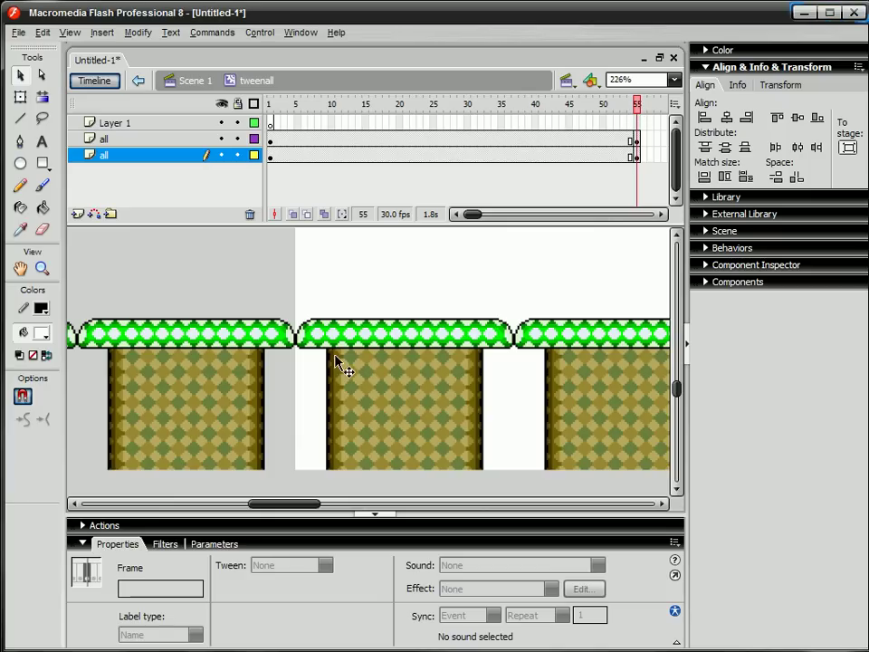
{"action": "left_click_drag", "start_coordinate": [268, 504], "coordinate": [303, 516]}
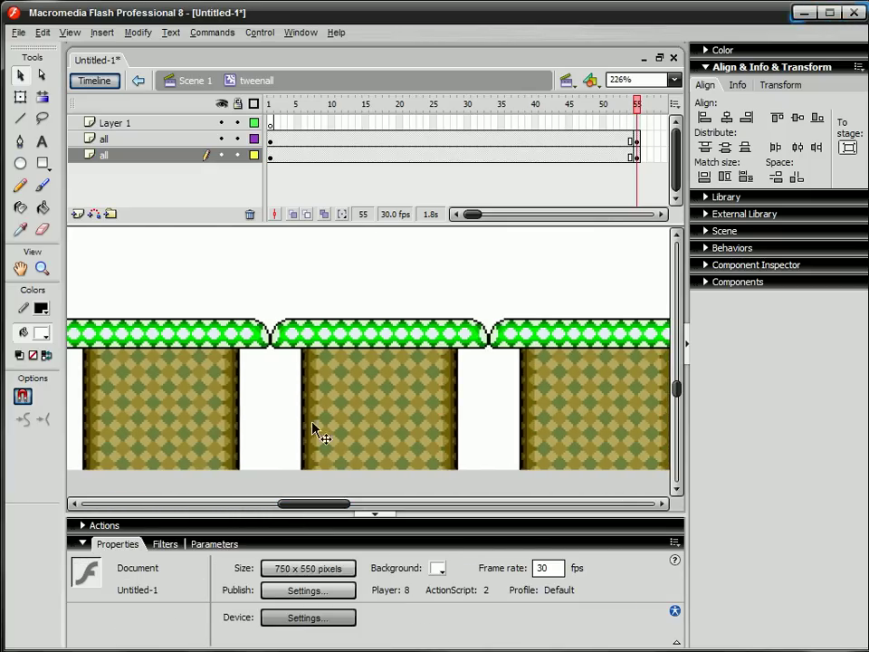
{"action": "left_click", "coordinate": [286, 109]}
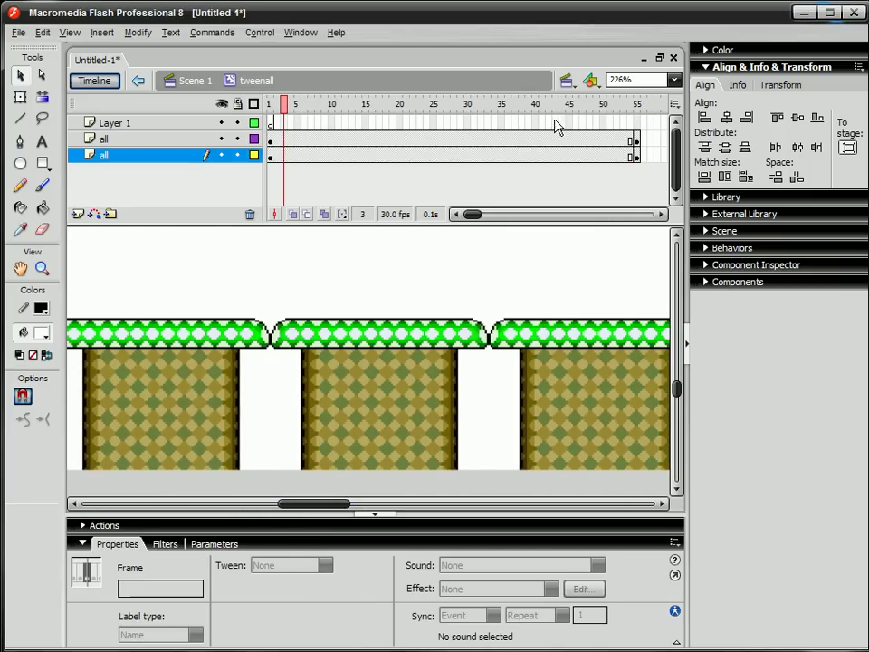
{"action": "left_click", "coordinate": [638, 106]}
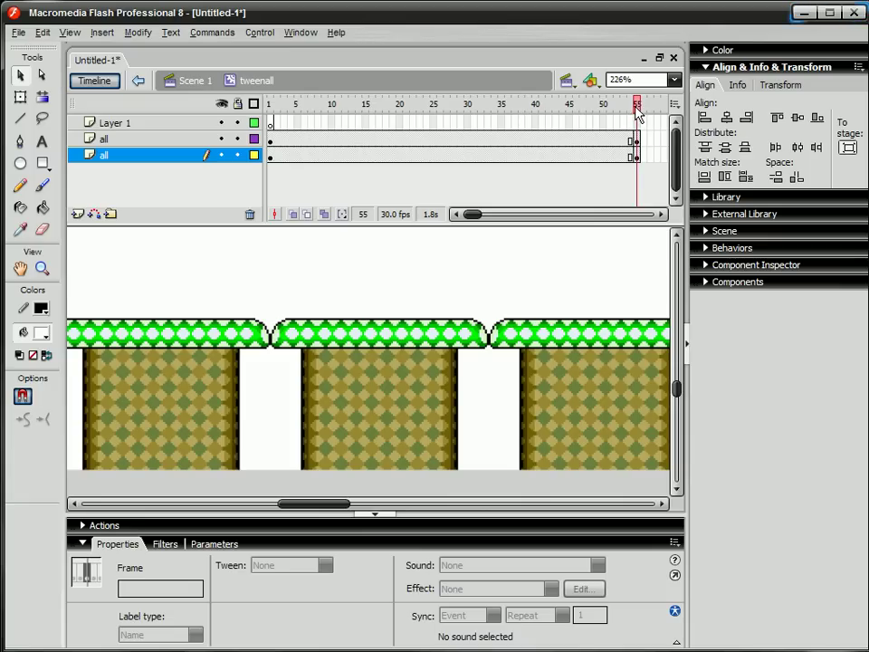
Create motion tweens between frames 1 and 55 on both "all" layers and preview the scrolling.
{"action": "left_click_drag", "start_coordinate": [454, 140], "coordinate": [457, 160]}
{"action": "right_click", "coordinate": [458, 159]}
{"action": "left_click", "coordinate": [473, 166]}
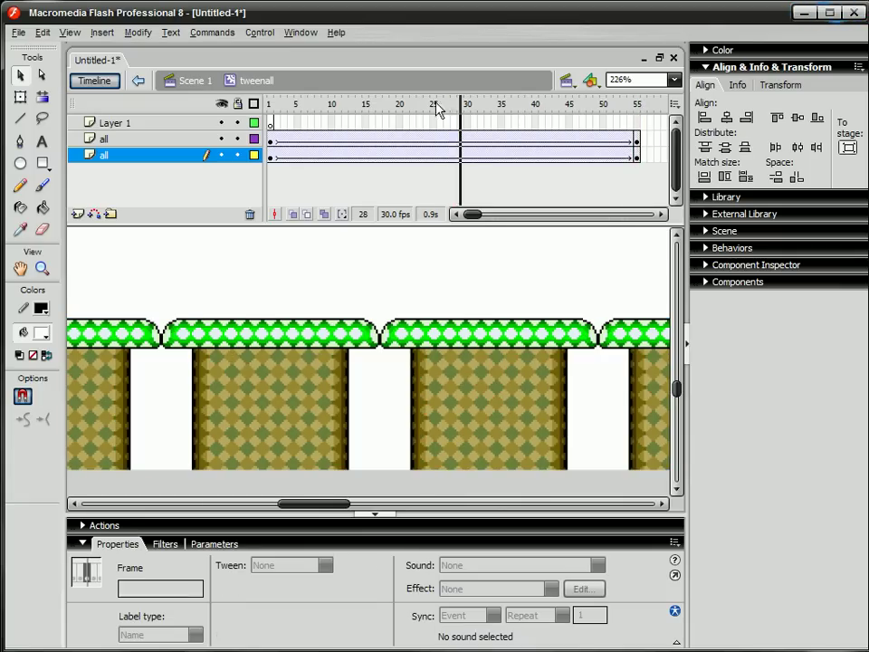
{"action": "left_click_drag", "start_coordinate": [439, 106], "coordinate": [621, 163]}
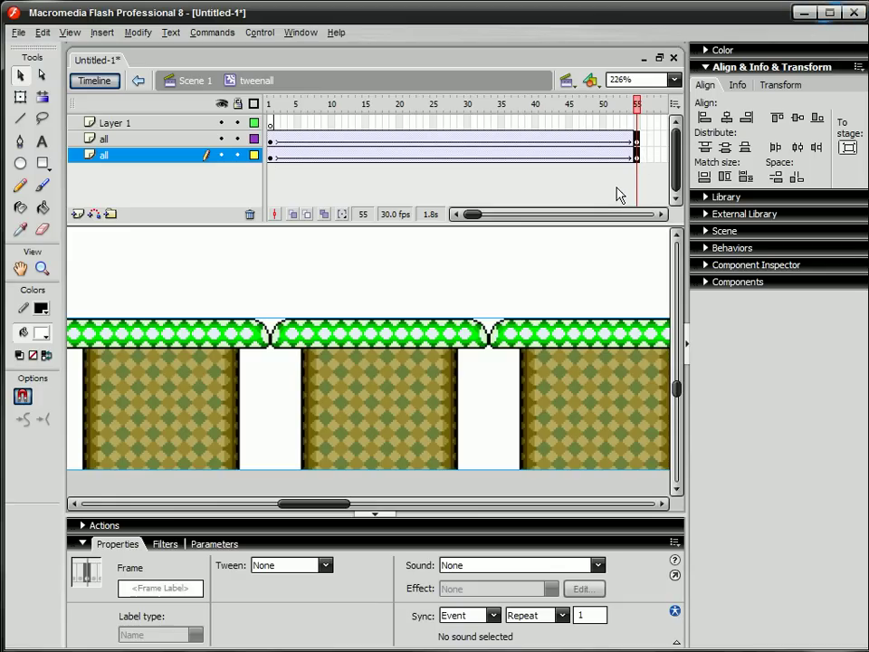
Insert keyframes at frame 54 on both "all" layers.
{"action": "left_click_drag", "start_coordinate": [631, 138], "coordinate": [631, 158]}
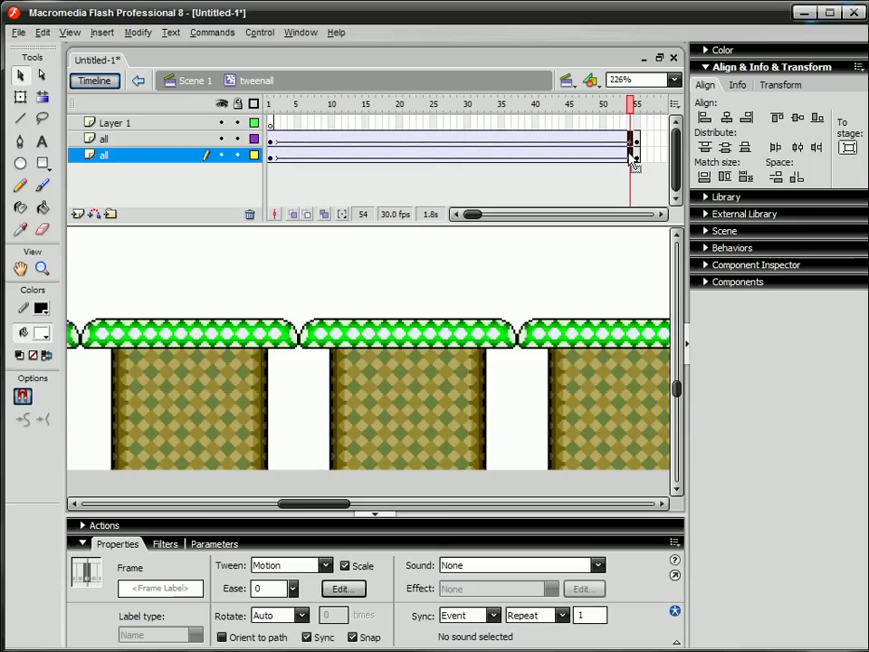
{"action": "left_click", "coordinate": [634, 159]}
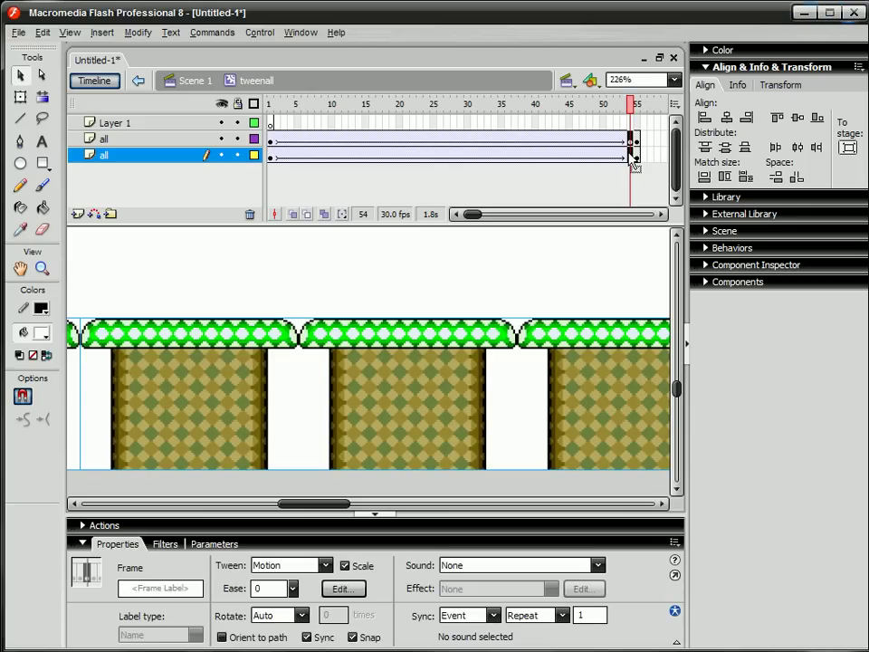
Remove frame 55 from both "all" layers and test the movie.
{"action": "left_click_drag", "start_coordinate": [638, 140], "coordinate": [637, 156]}
{"action": "right_click", "coordinate": [637, 154]}
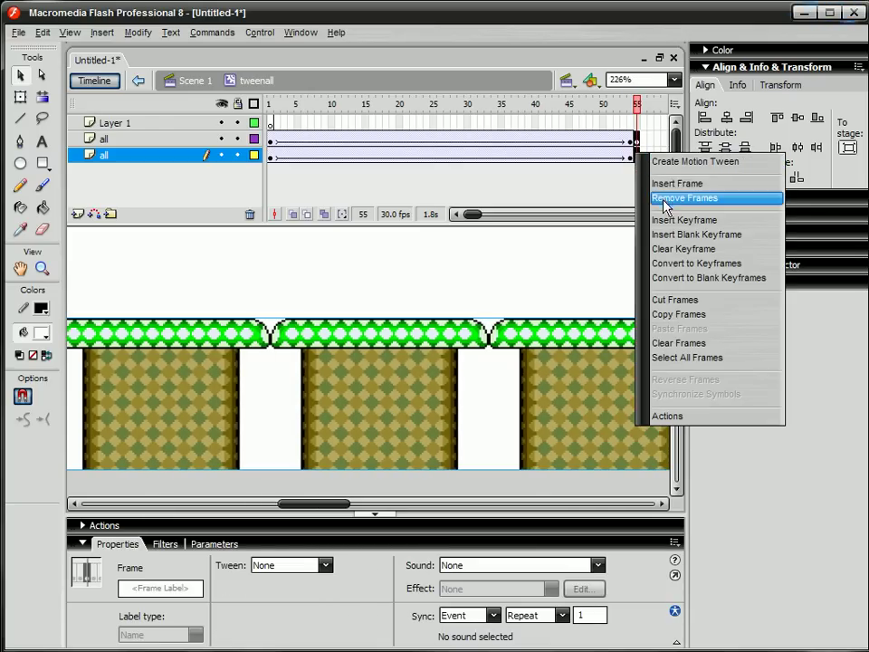
{"action": "left_click", "coordinate": [715, 197]}
{"action": "key", "text": "ctrl+Return"}
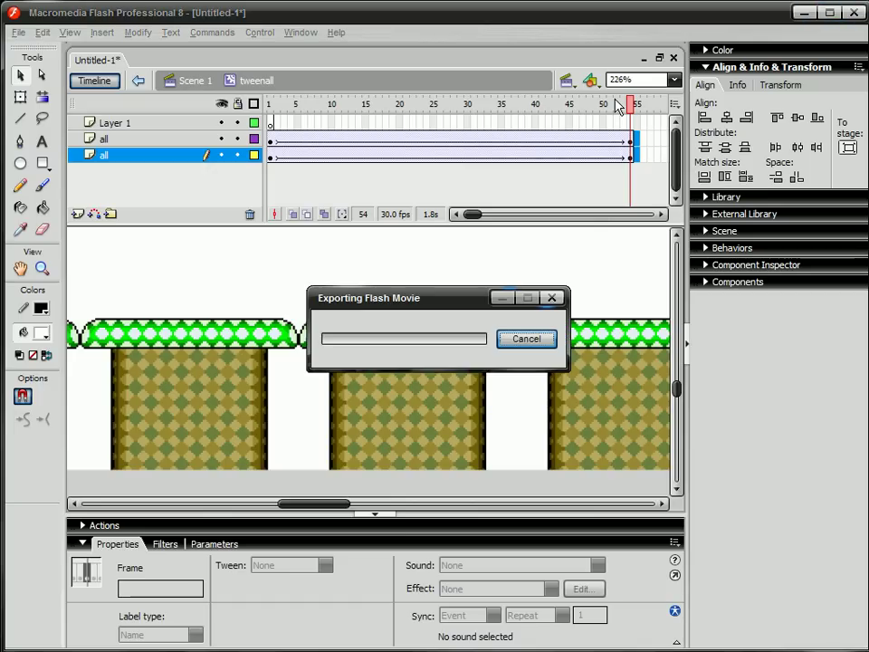